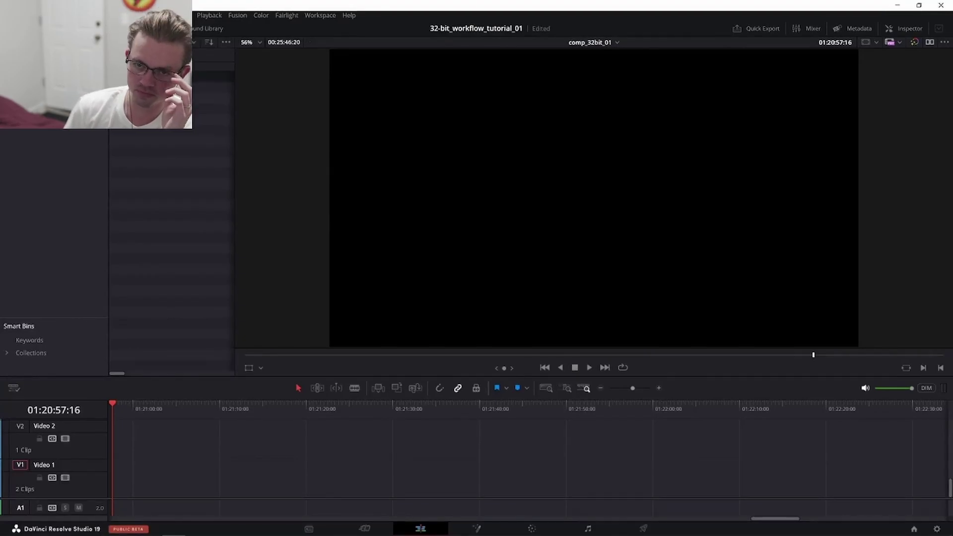
key(alt+Tab)
drag(382, 147, 425, 476)
click(448, 481)
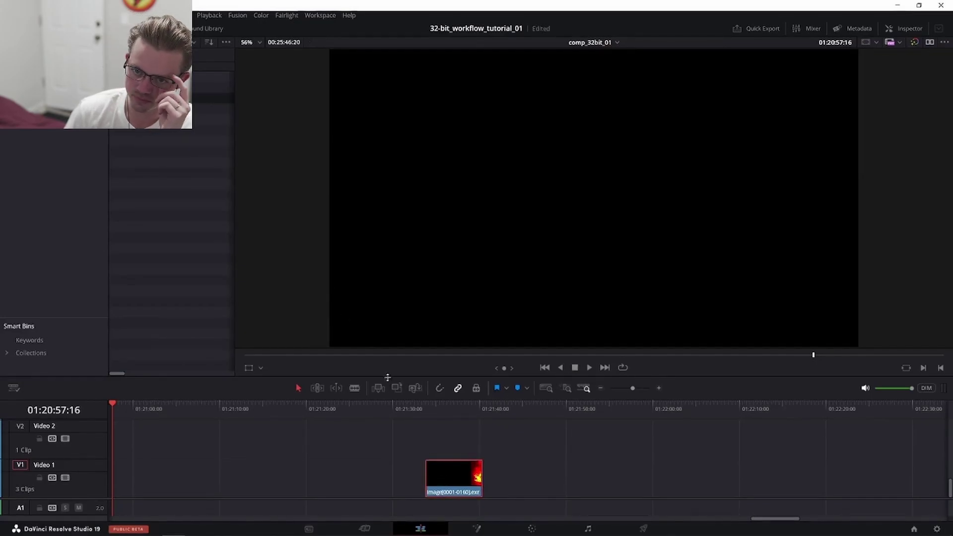
drag(427, 406, 433, 430)
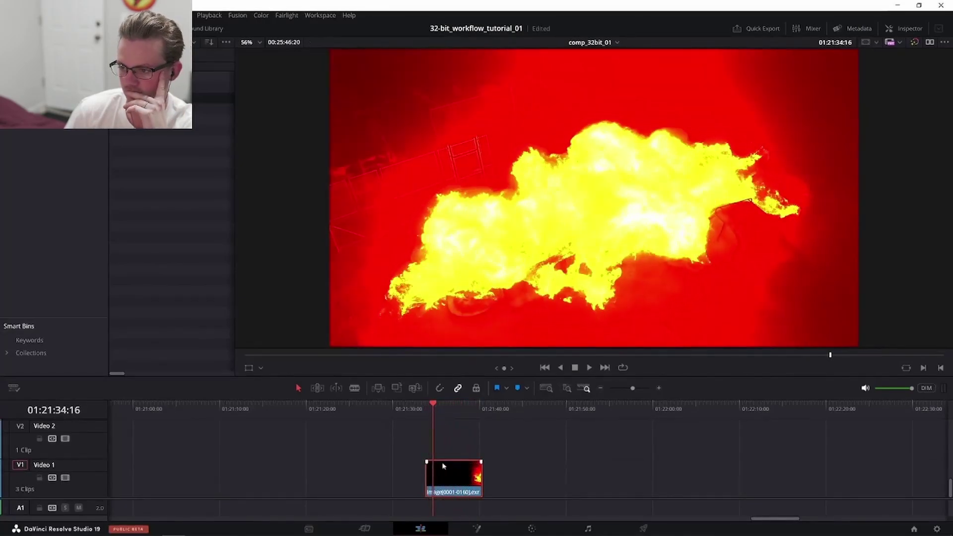
key(Delete)
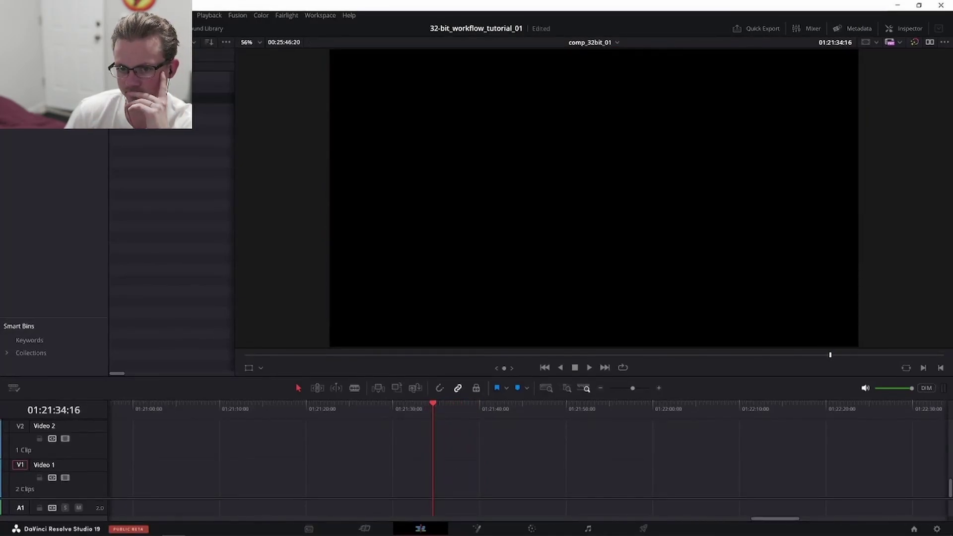
Step: Place the fire_01.exr sequence on the Video 1 track and play it back from its start
drag(144, 87, 467, 478)
click(440, 406)
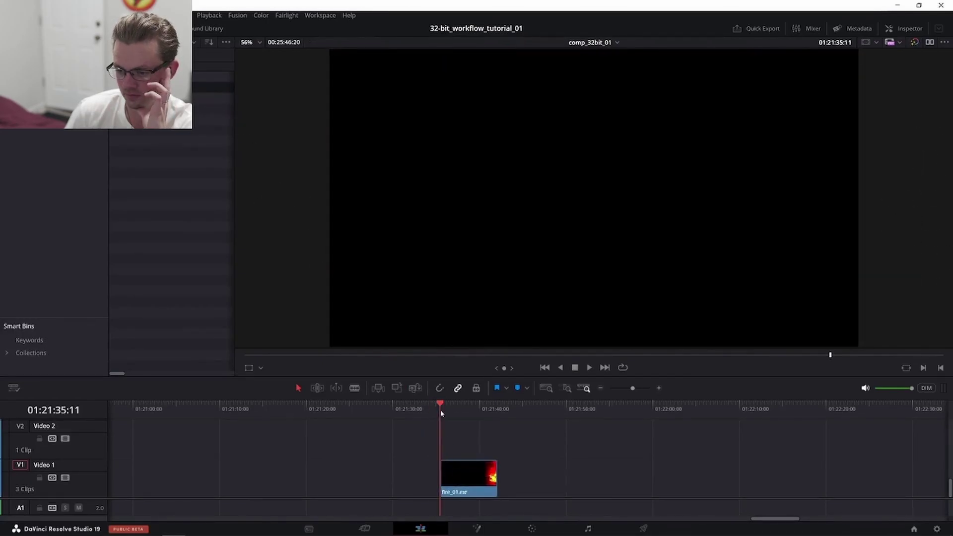
key(space)
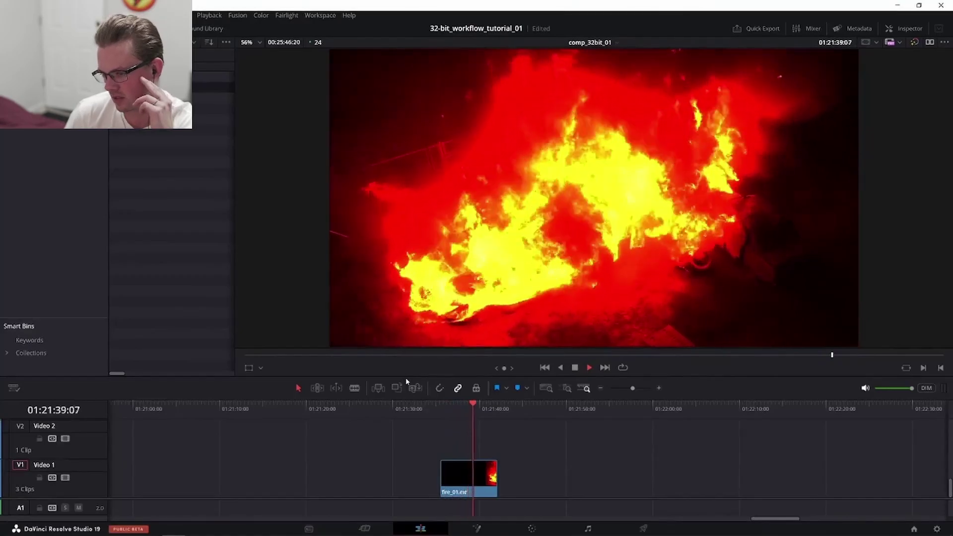
key(space)
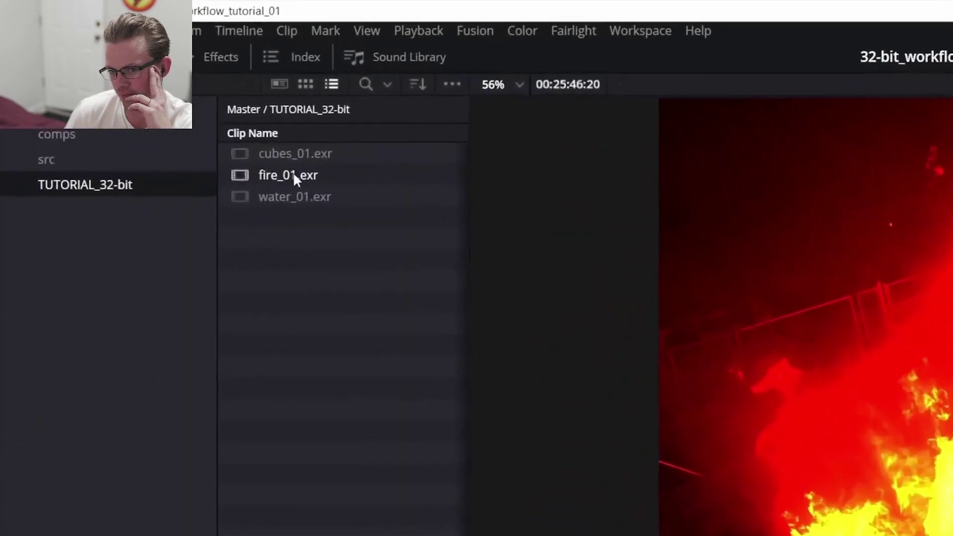
Step: Set the video frame rate of fire_01.exr to 24 in its clip attributes
right_click(294, 177)
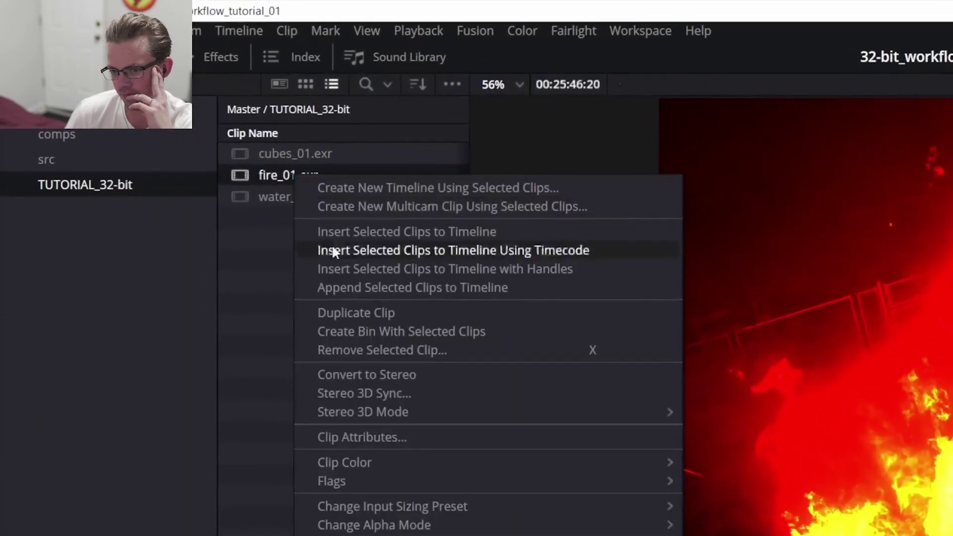
click(363, 439)
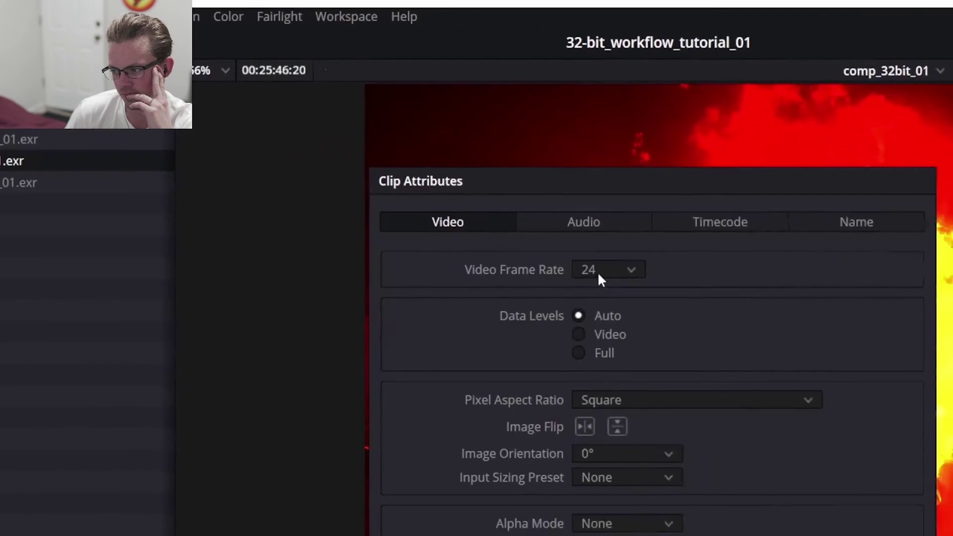
click(894, 284)
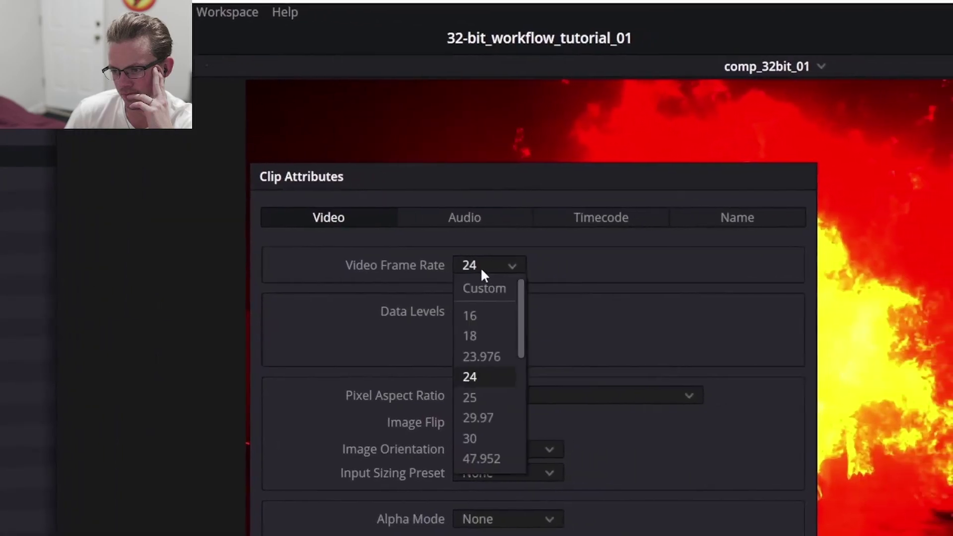
click(473, 378)
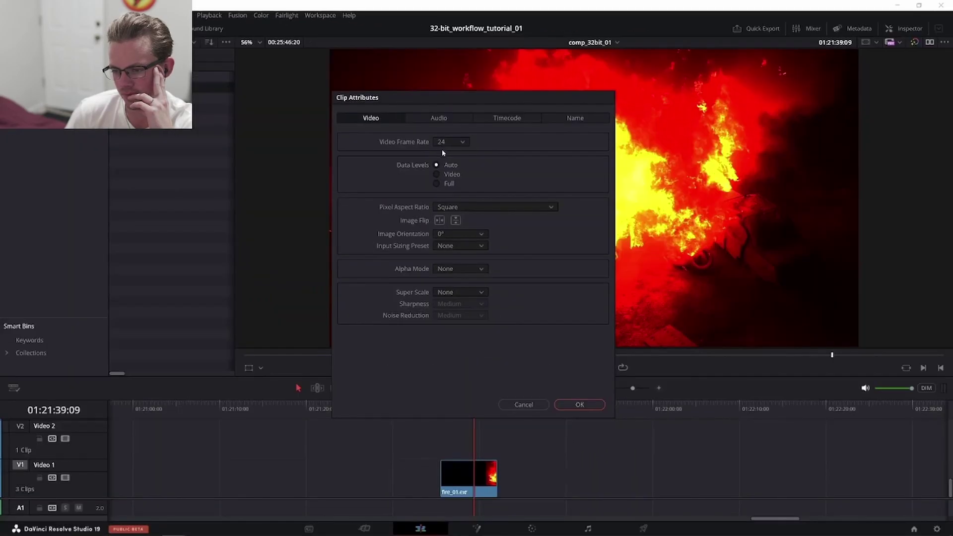
click(574, 404)
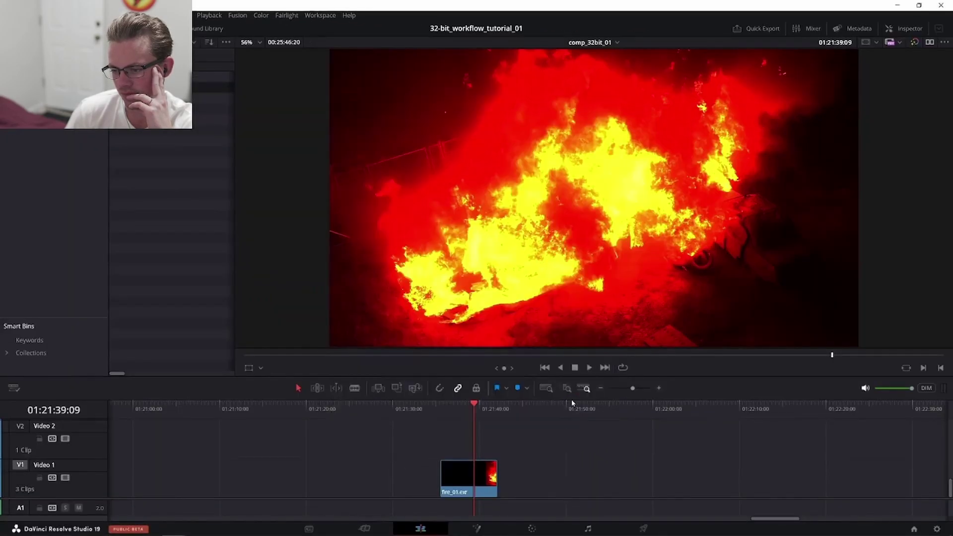
Step: Add the cubes_01.exr and water_01.exr sequences after the fire clip on Video 1 and preview all three
key(space)
drag(491, 409, 474, 414)
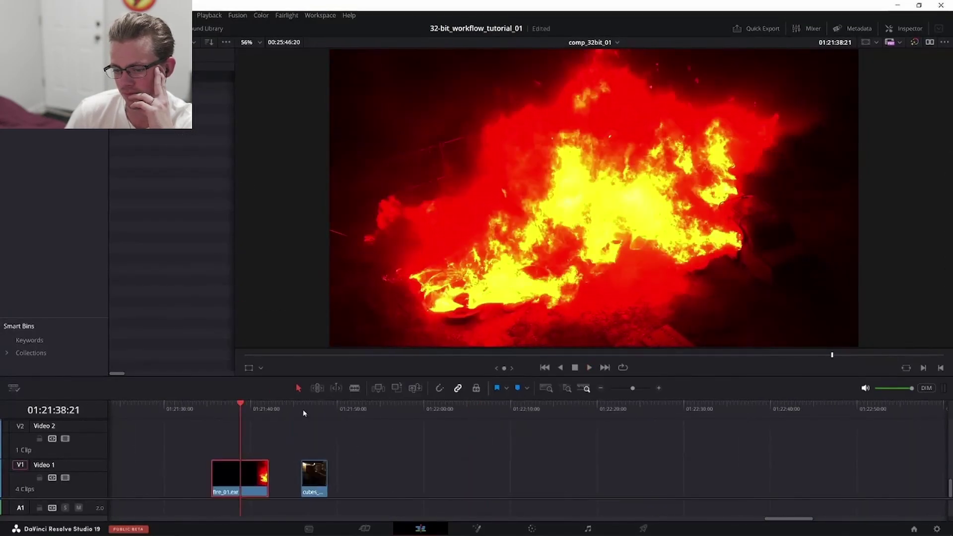
drag(306, 411, 318, 413)
drag(224, 80, 361, 479)
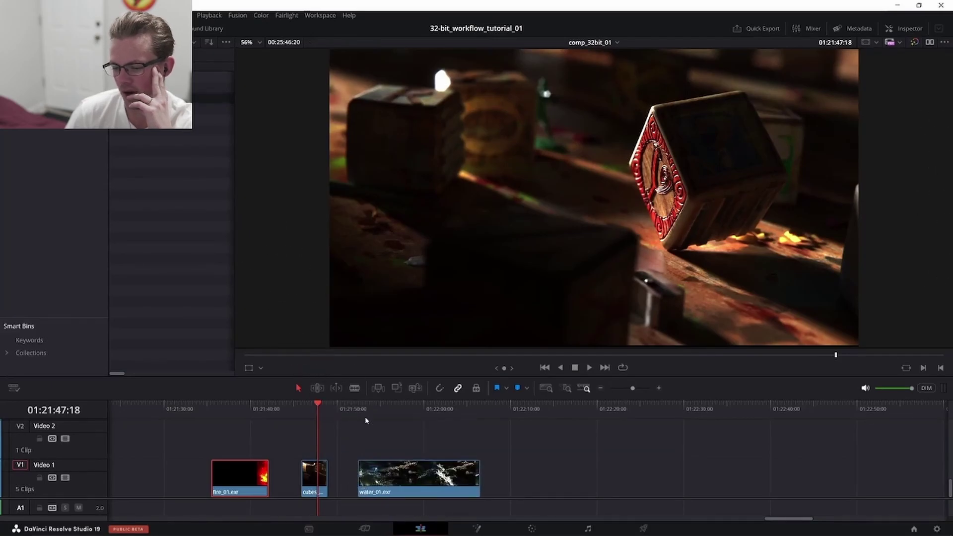
drag(360, 409, 385, 408)
click(228, 420)
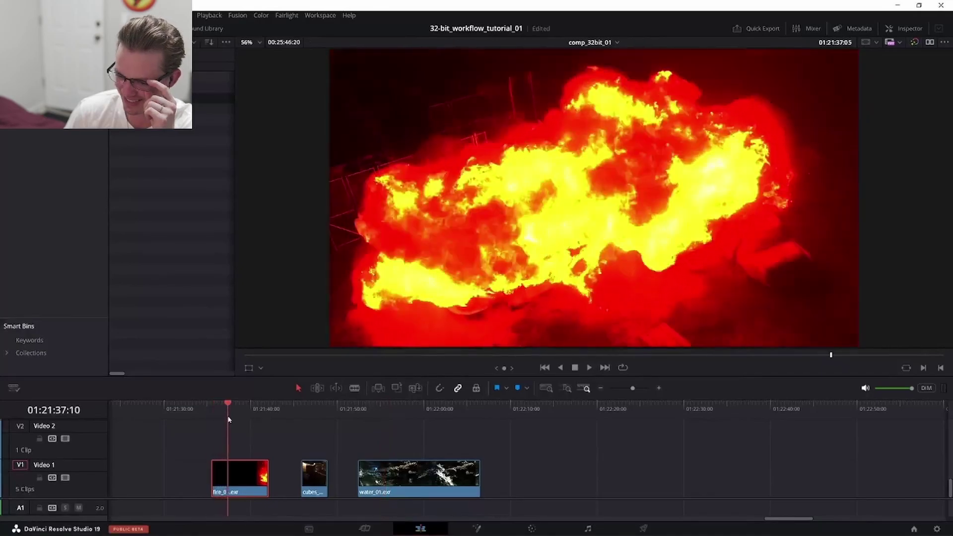
drag(229, 420, 234, 419)
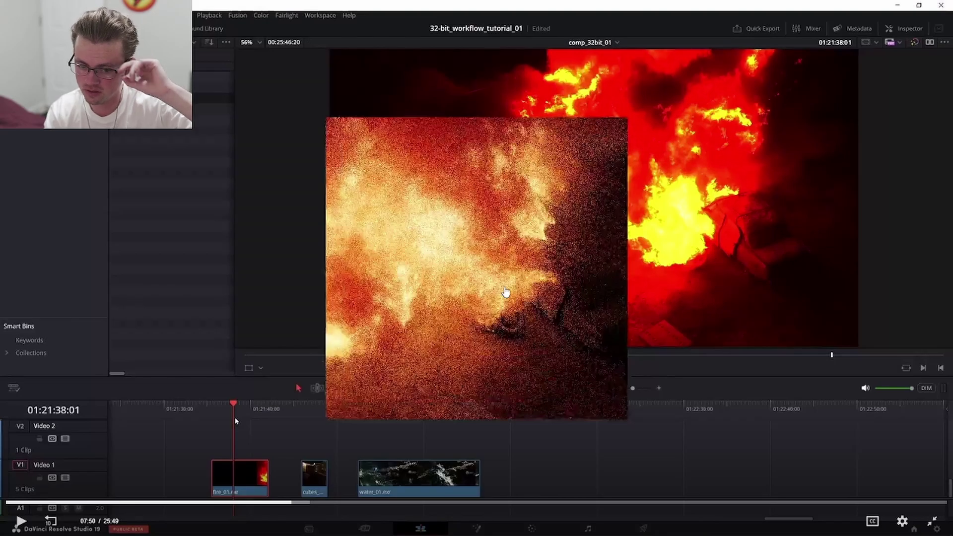
Step: Resume playback of the course video in full screen
key(Escape)
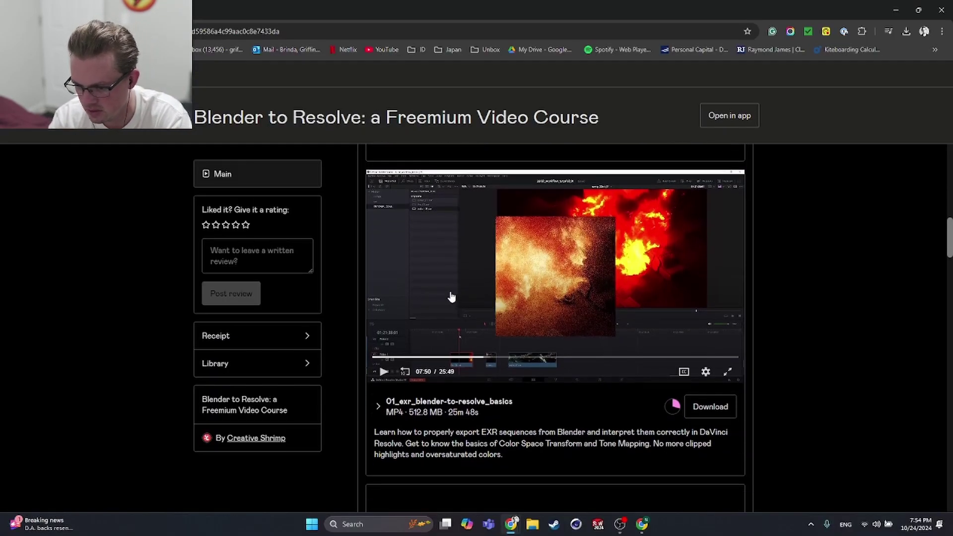
click(728, 375)
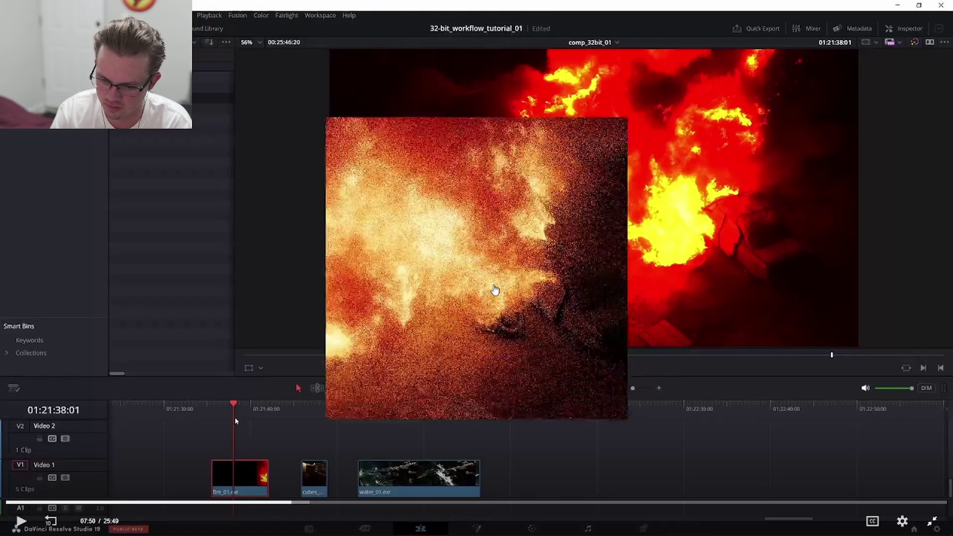
click(495, 291)
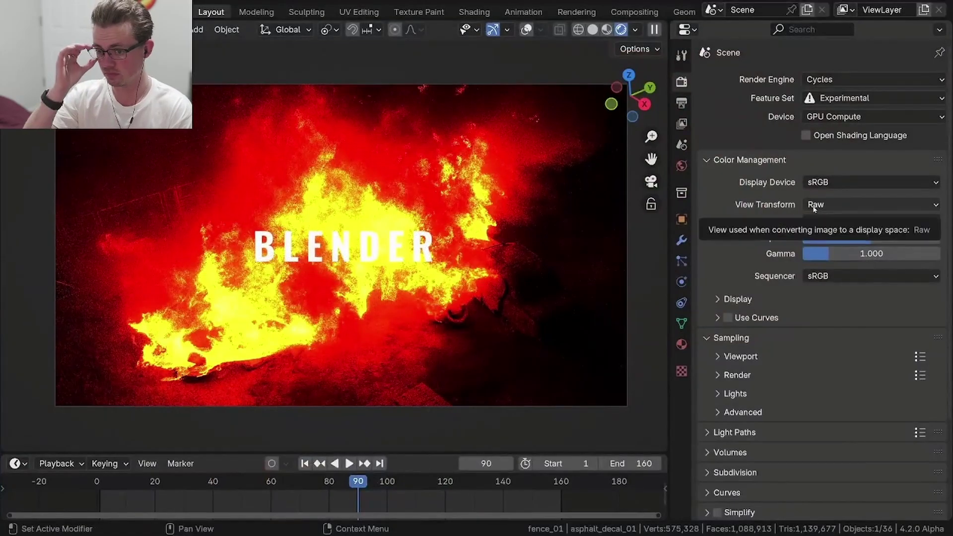
Step: In Blender, set the fire scene's view transform to Filmic and try adjusting the exposure
click(814, 205)
click(823, 270)
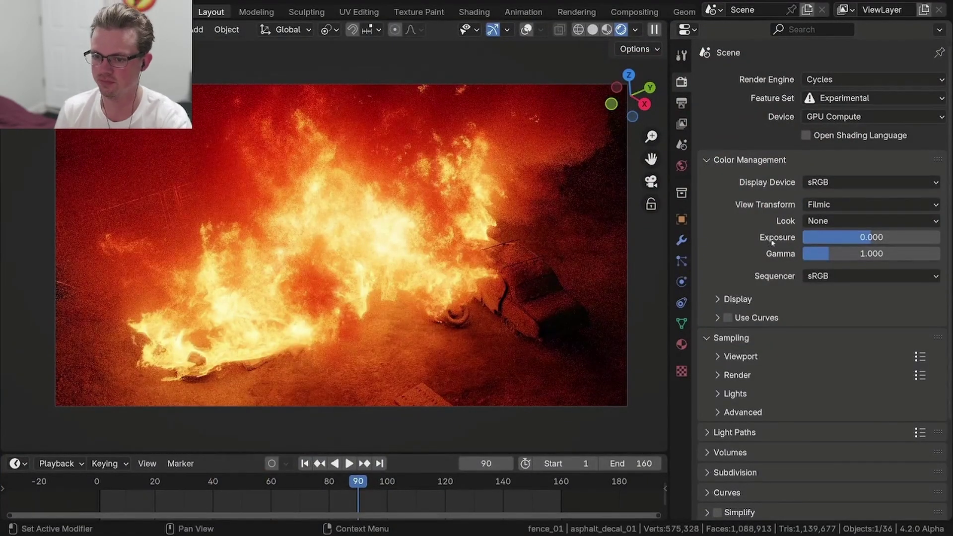
mouse_move(872, 238)
mouse_down()
mouse_move(842, 238)
mouse_move(870, 240)
mouse_up()
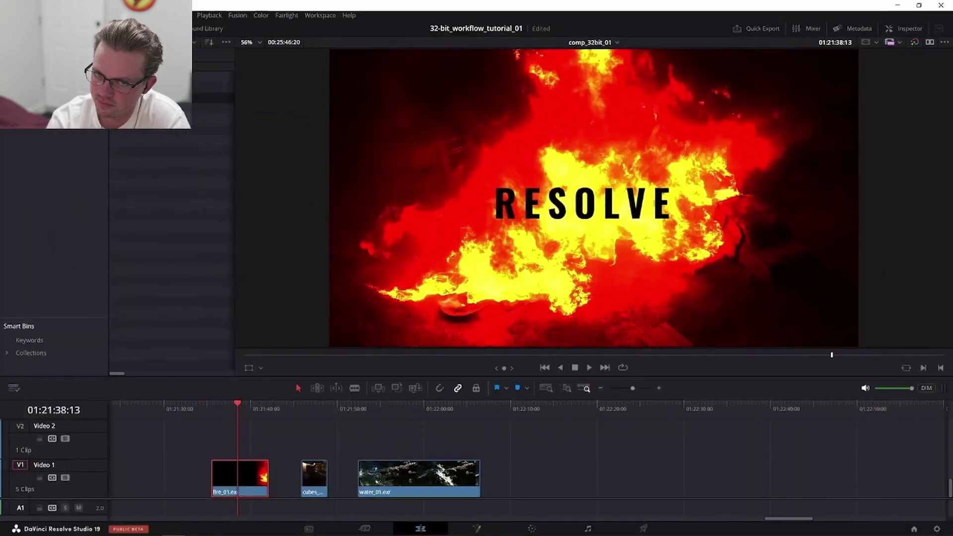
Step: Back in DaVinci Resolve, choose DaVinci YRGB as the color science in the project's color management settings
click(60, 15)
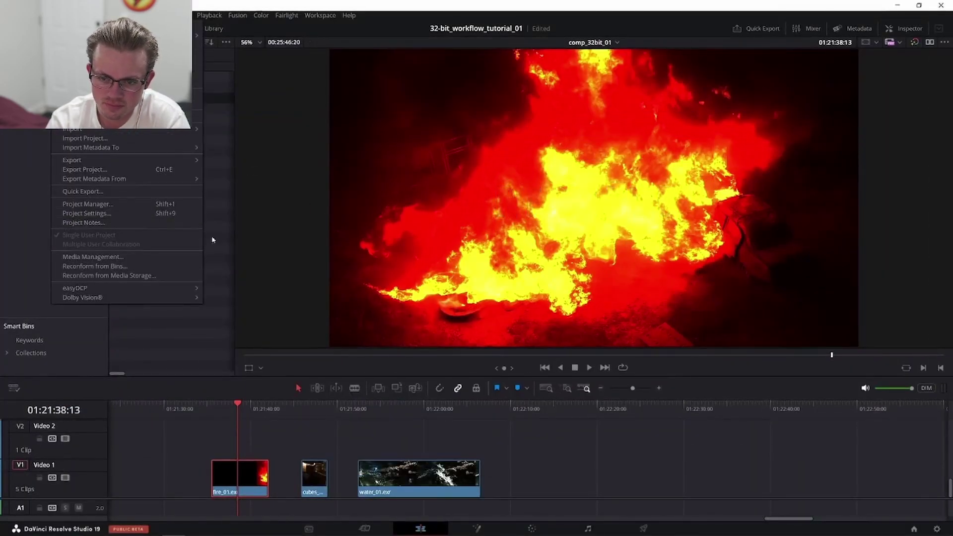
click(495, 429)
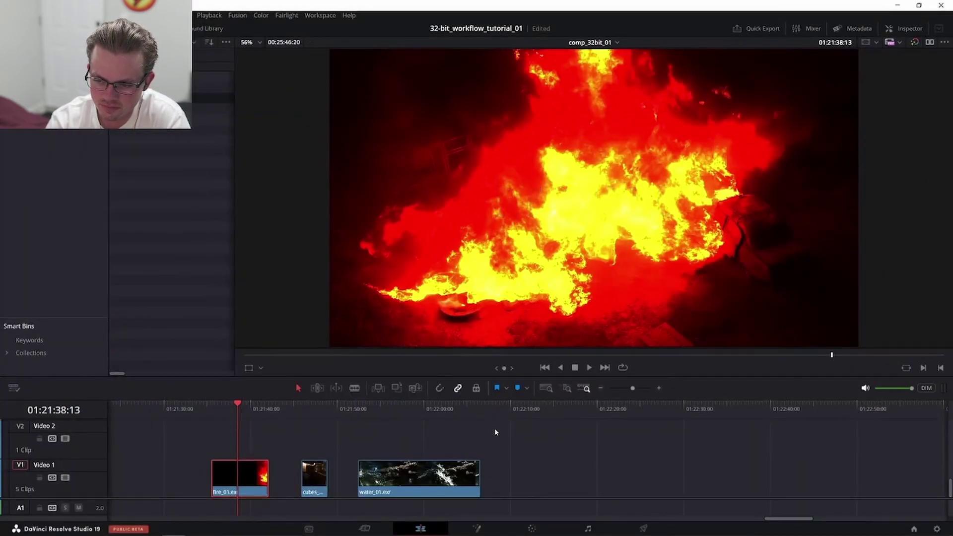
click(938, 529)
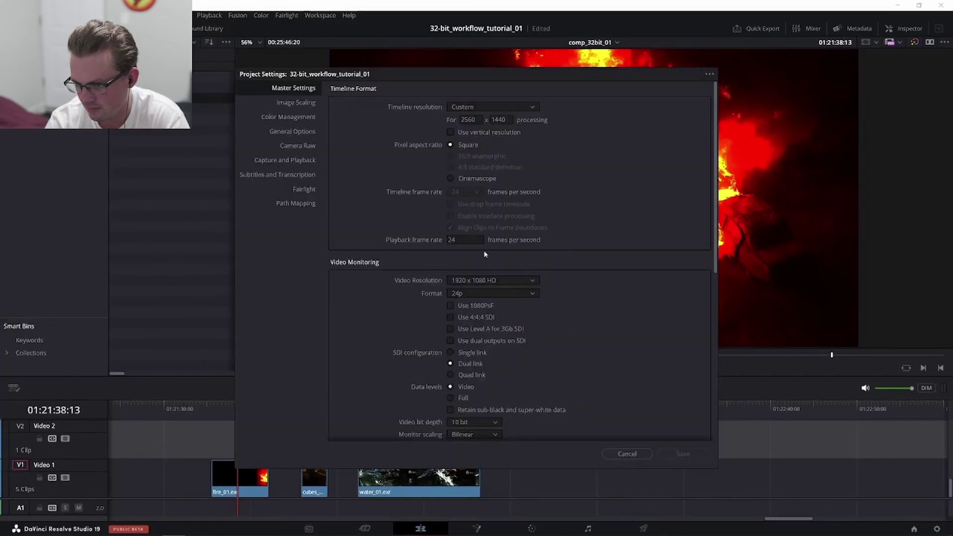
click(297, 118)
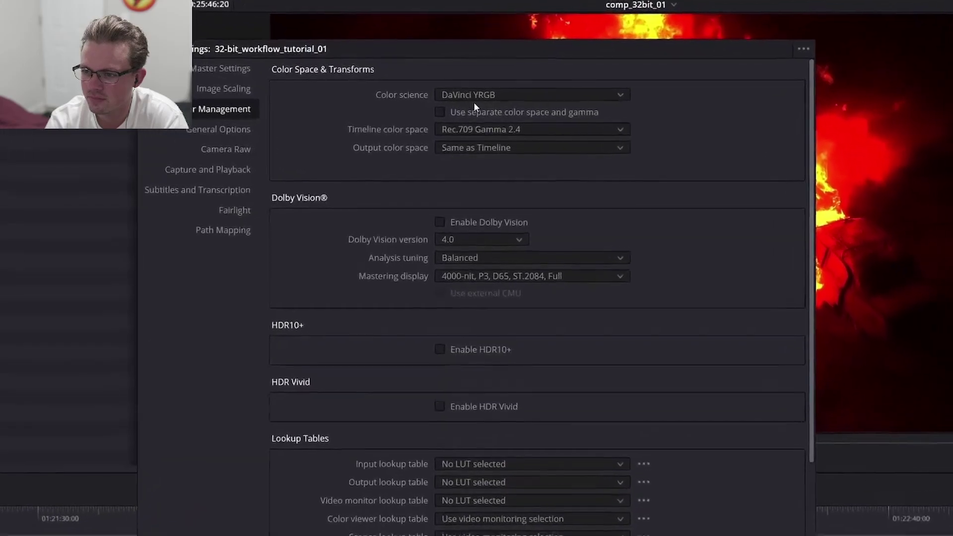
click(464, 90)
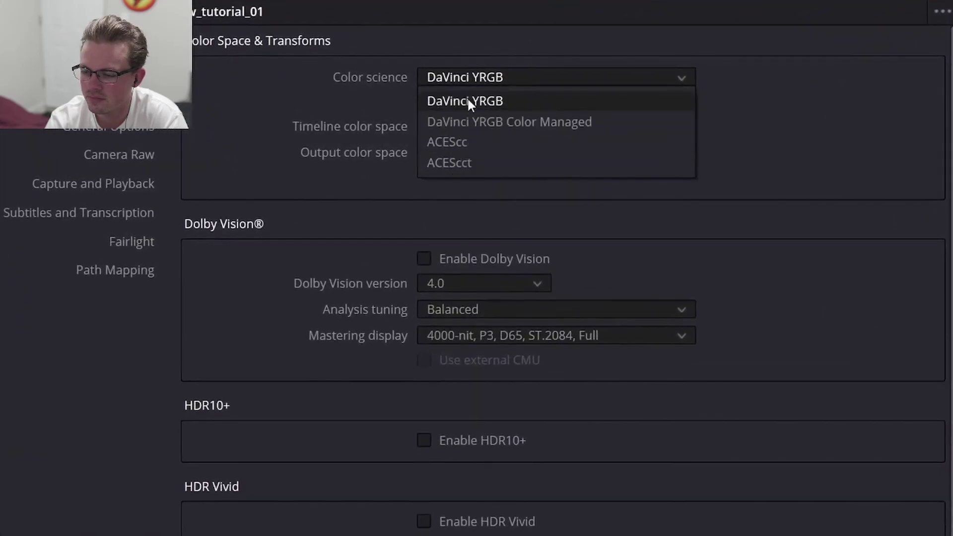
click(467, 96)
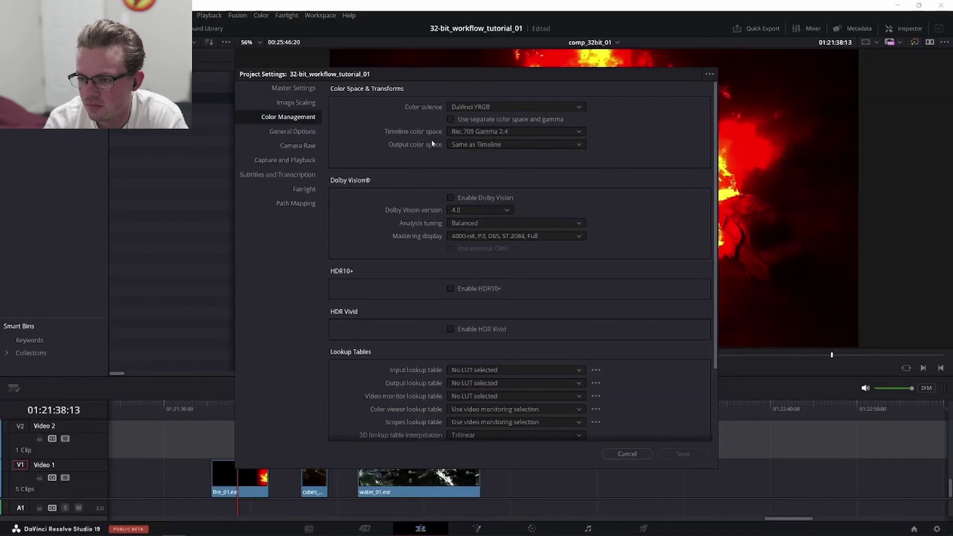
Step: Set the project's image scaling resize filter to Bilinear and inspect a full-screen frame for edge artifacts
click(294, 105)
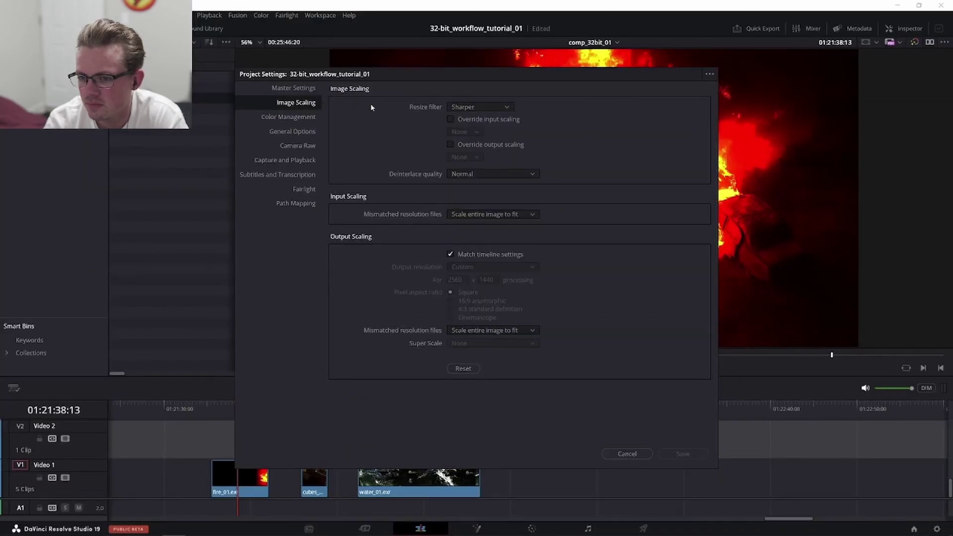
click(453, 108)
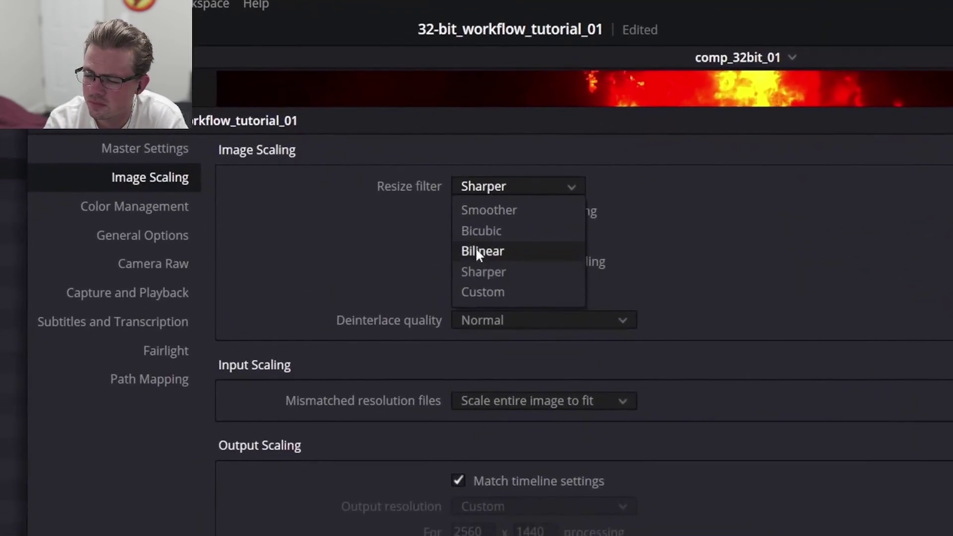
click(482, 250)
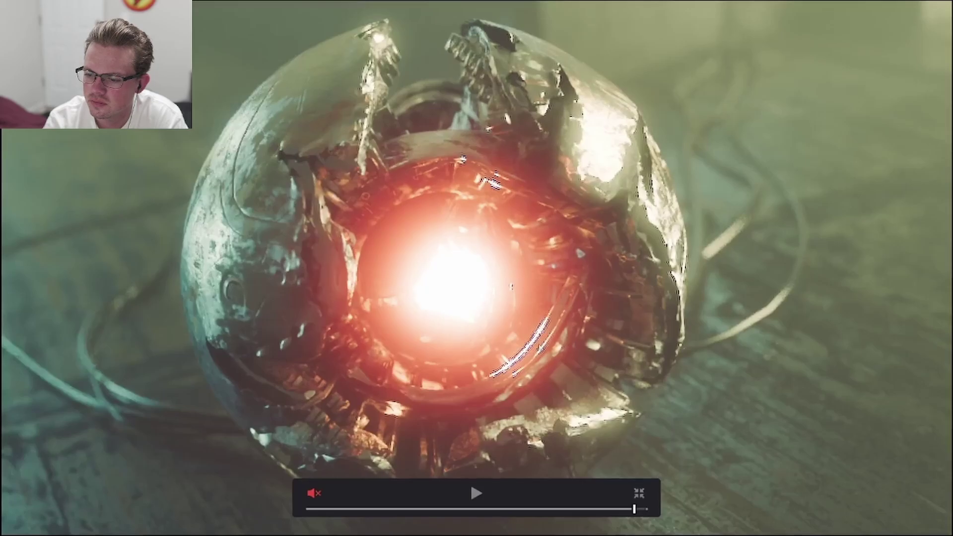
drag(635, 510, 637, 510)
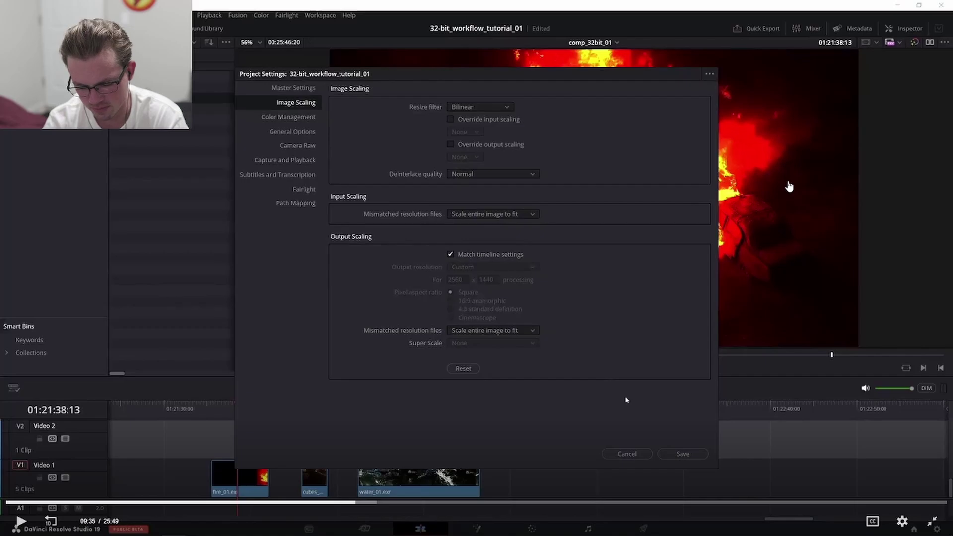
Step: Exit the full-screen video and download the Resources ZIP with the EXR demo sequences from the course page
key(Escape)
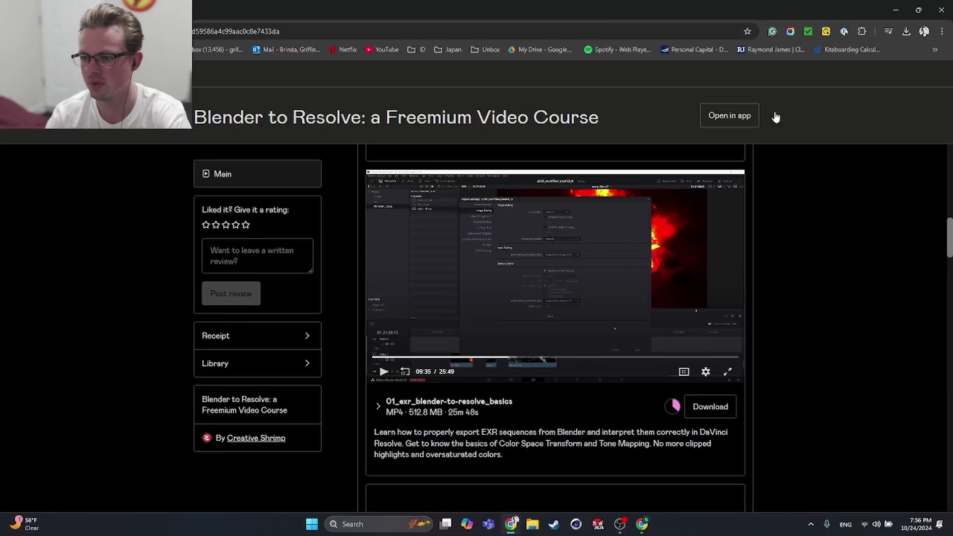
scroll(447, 313, down, 9)
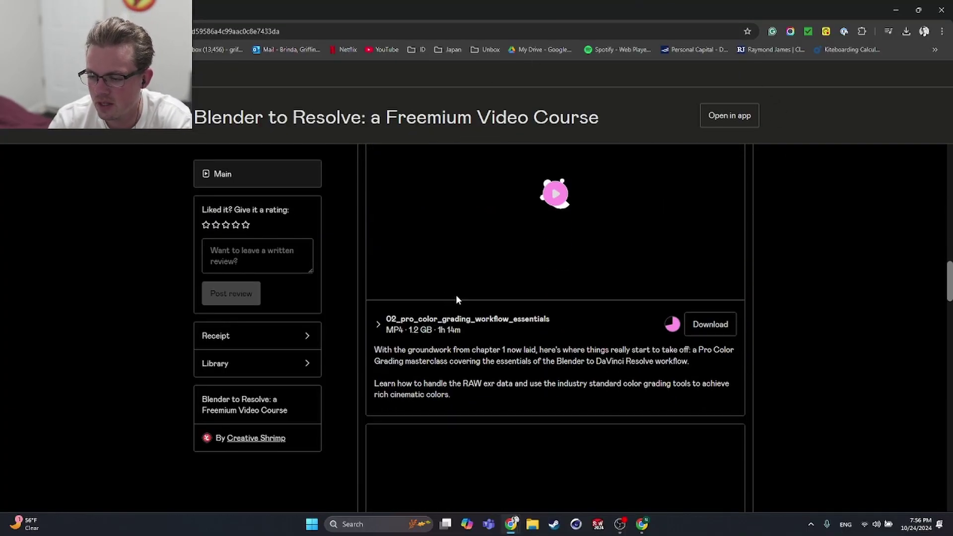
scroll(466, 276, down, 20)
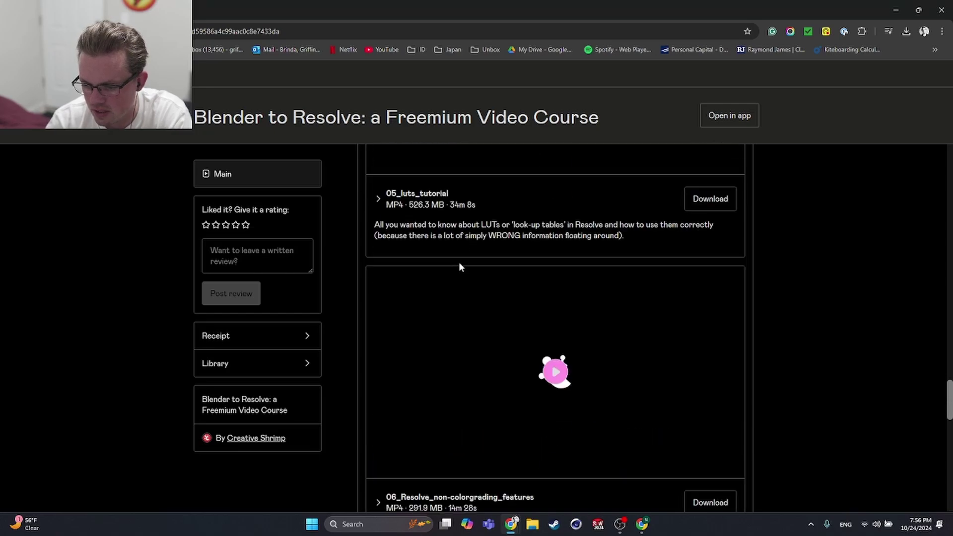
scroll(460, 266, down, 3)
scroll(459, 265, up, 3)
scroll(459, 266, down, 1)
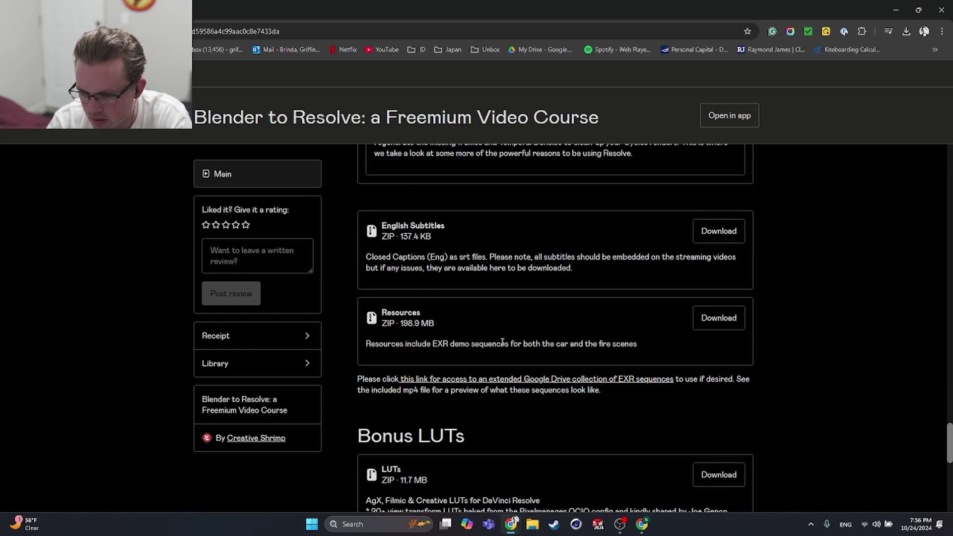
click(705, 332)
scroll(864, 331, up, 20)
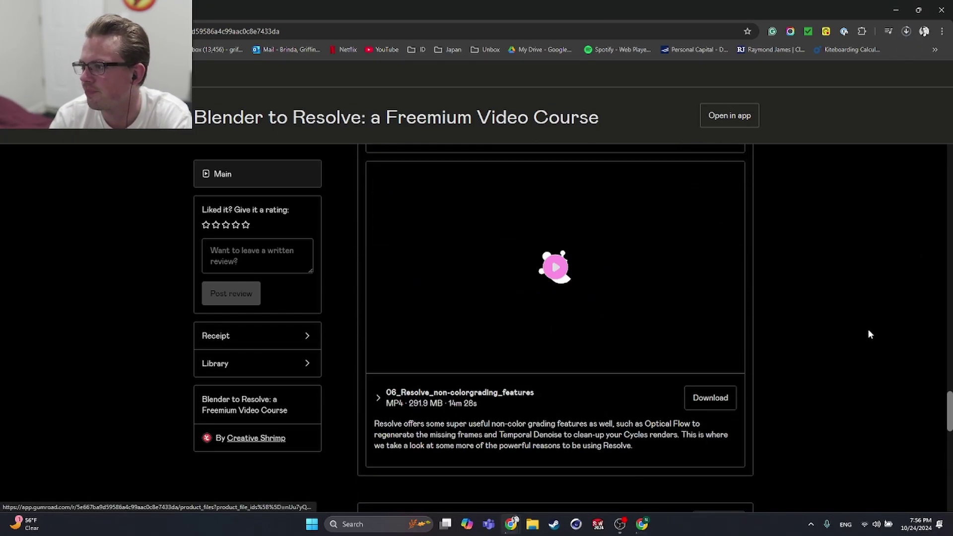
Step: Return to the 01_exr_blender-to-resolve_basics lesson on the course page and show its video in full screen
scroll(860, 327, up, 17)
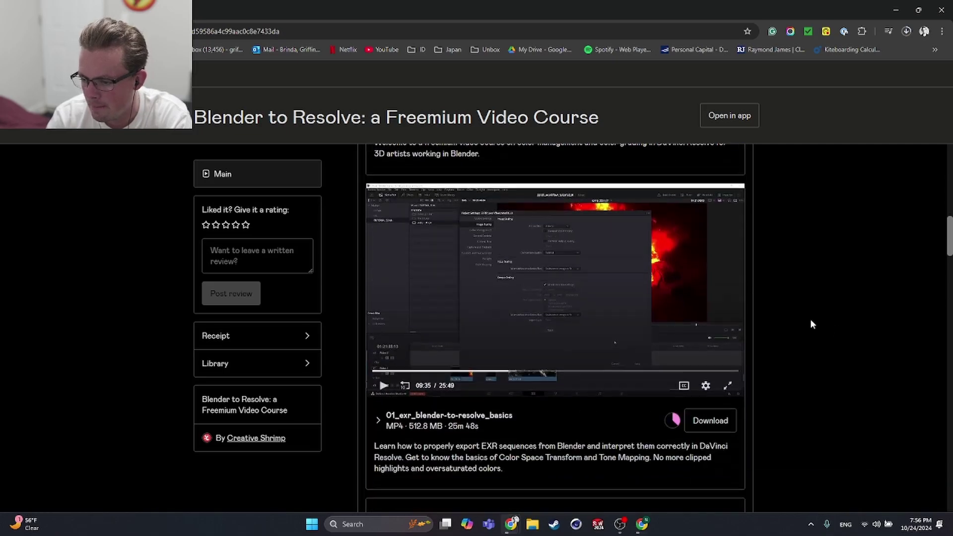
scroll(775, 316, down, 1)
scroll(750, 313, up, 5)
scroll(742, 416, down, 9)
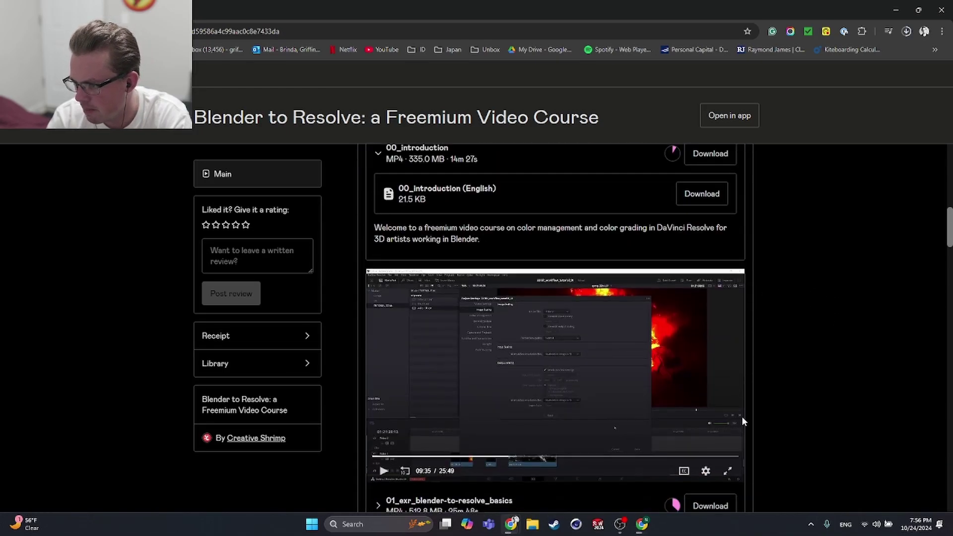
click(728, 372)
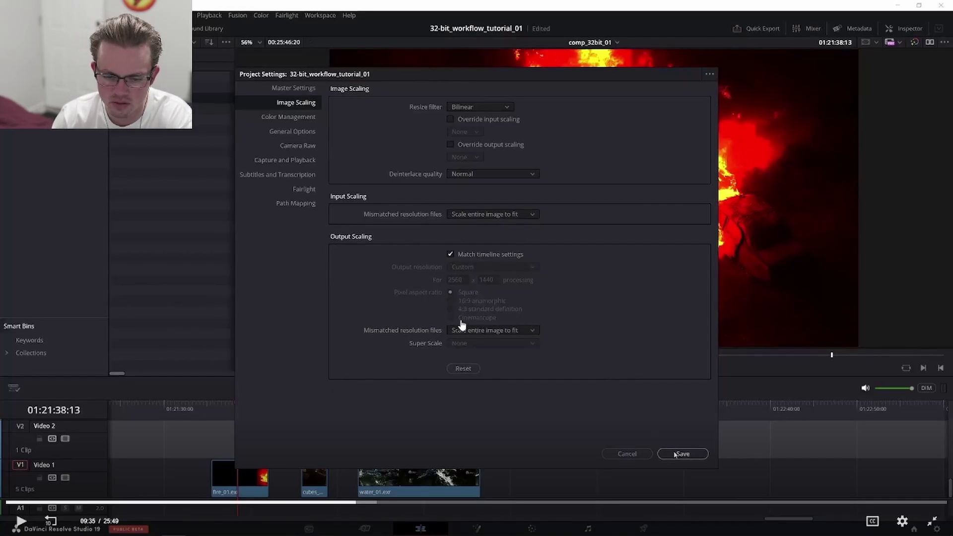
key(Escape)
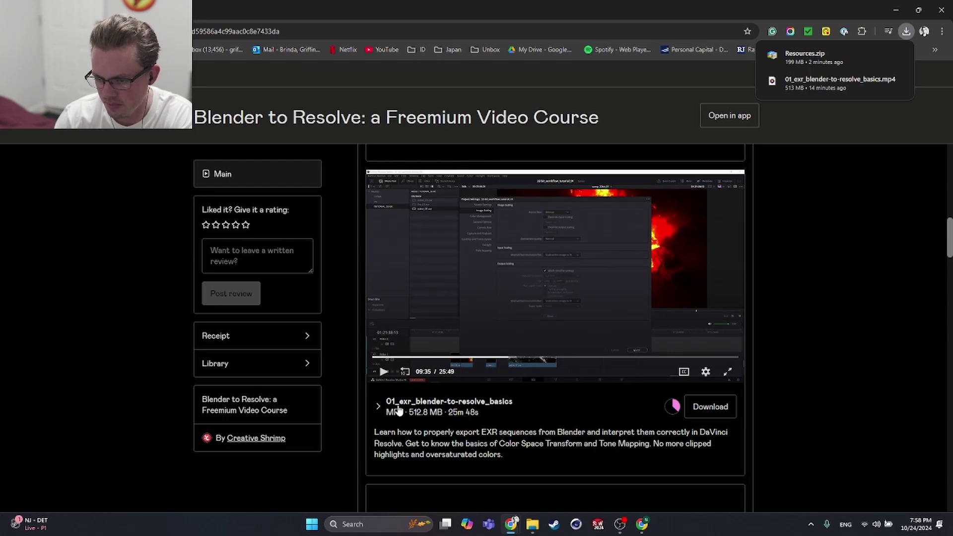
click(728, 372)
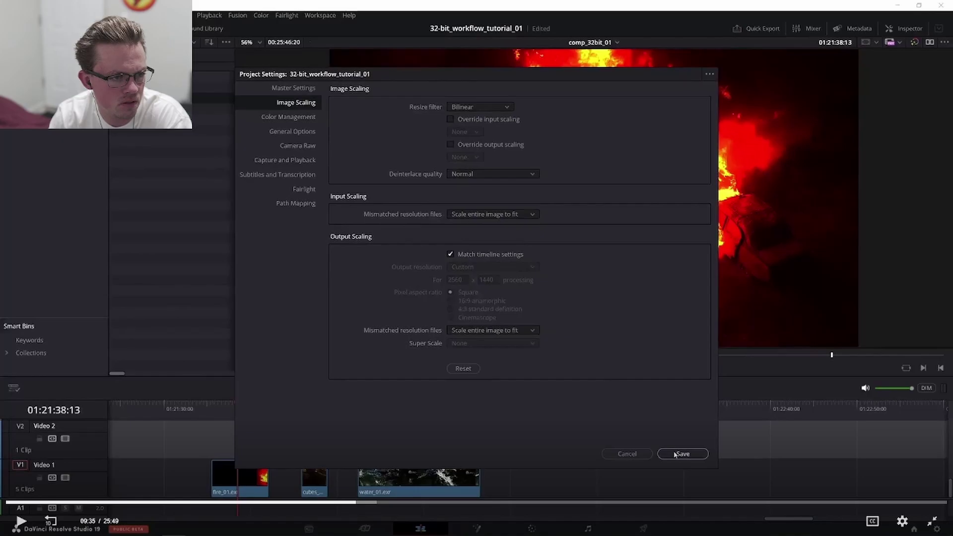
Step: In File Explorer, look through the EXR frames in demo_exr_CAR_01 and go back up to the Resources folder
drag(0, 81, 349, 81)
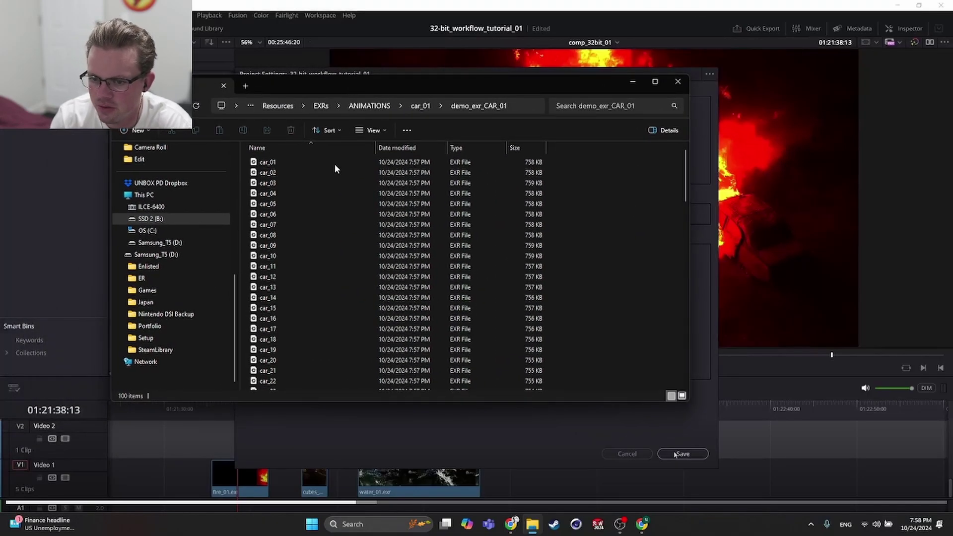
scroll(306, 188, down, 15)
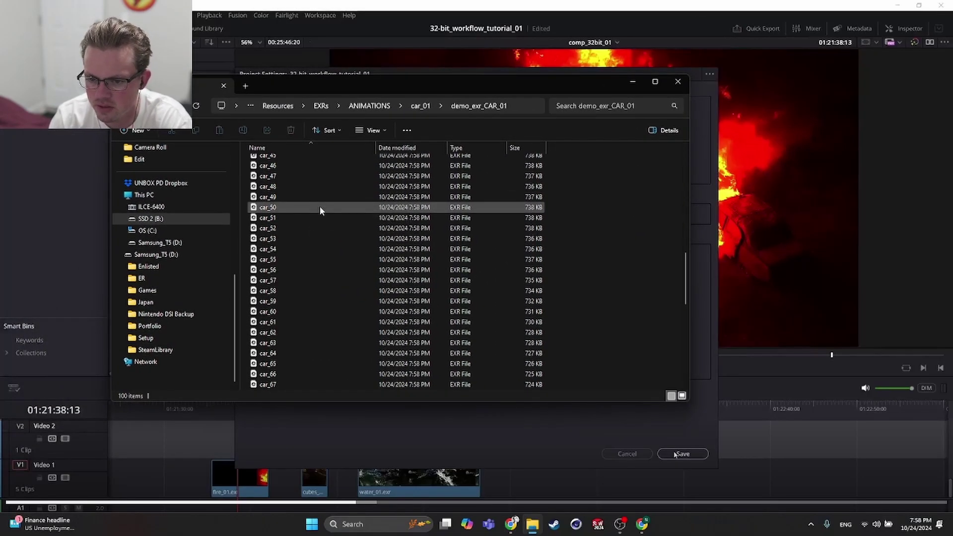
scroll(337, 221, up, 15)
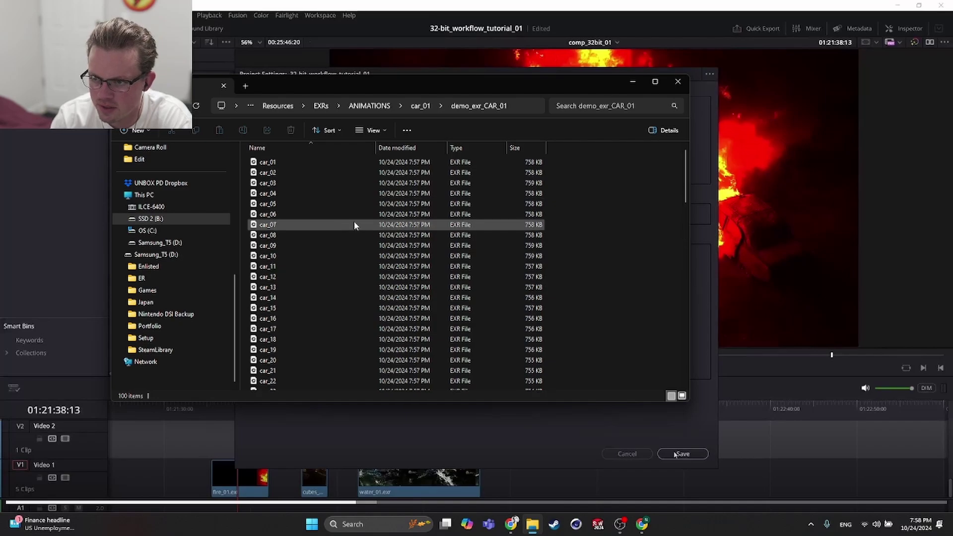
click(279, 106)
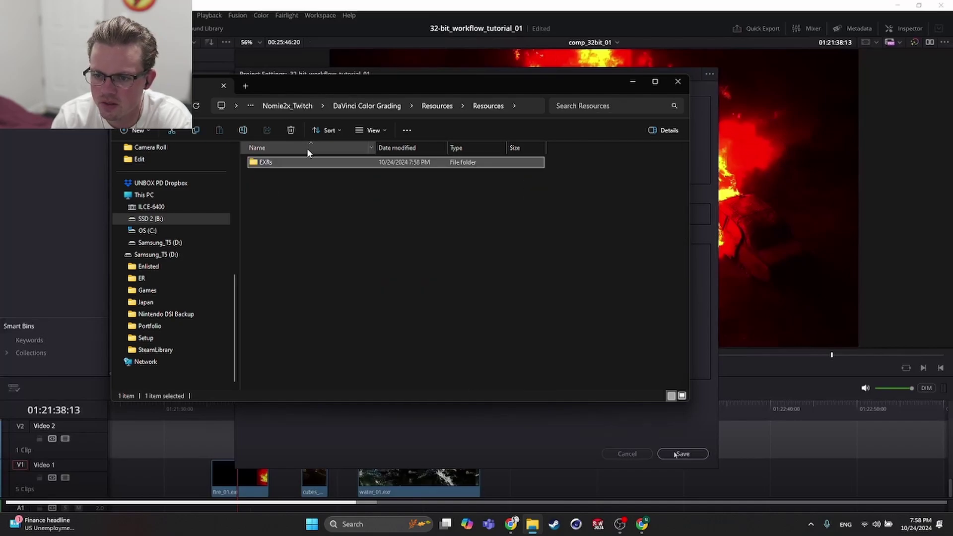
click(371, 107)
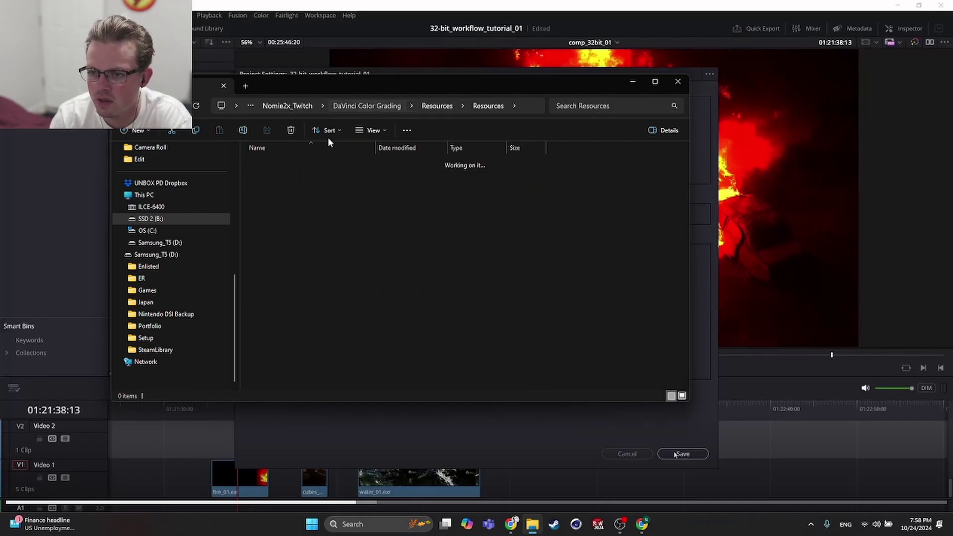
Step: Open the STILLS folder inside Resources > EXRs and look through the EXR still images
double_click(300, 163)
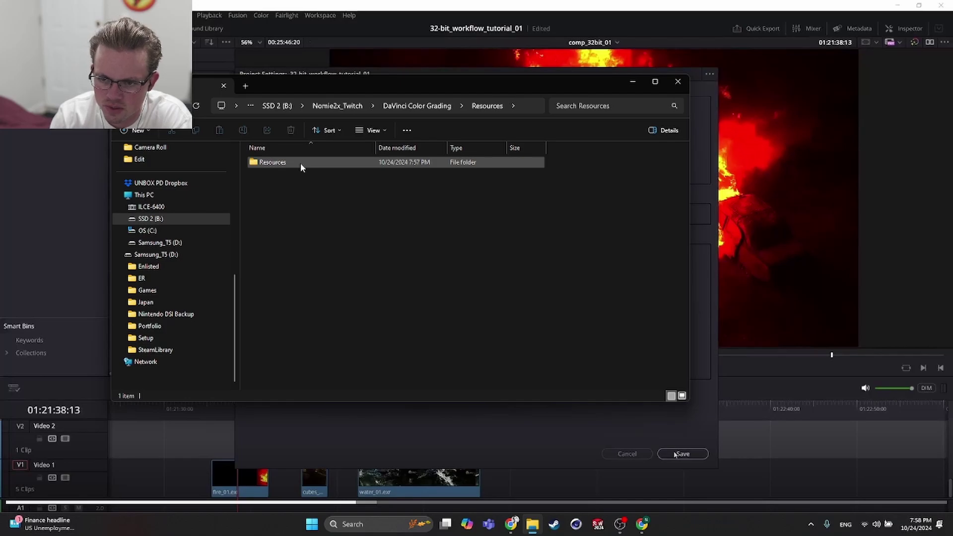
double_click(300, 163)
double_click(300, 163)
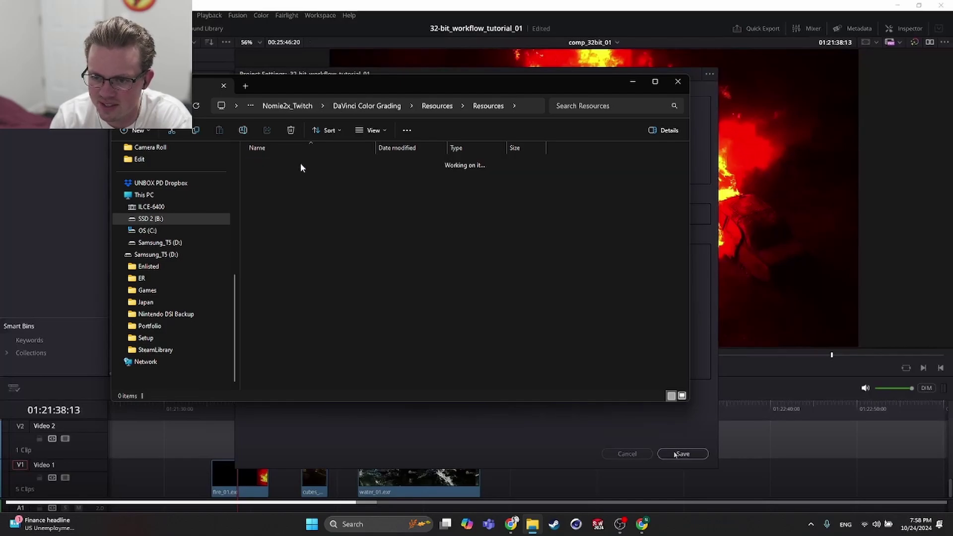
double_click(288, 172)
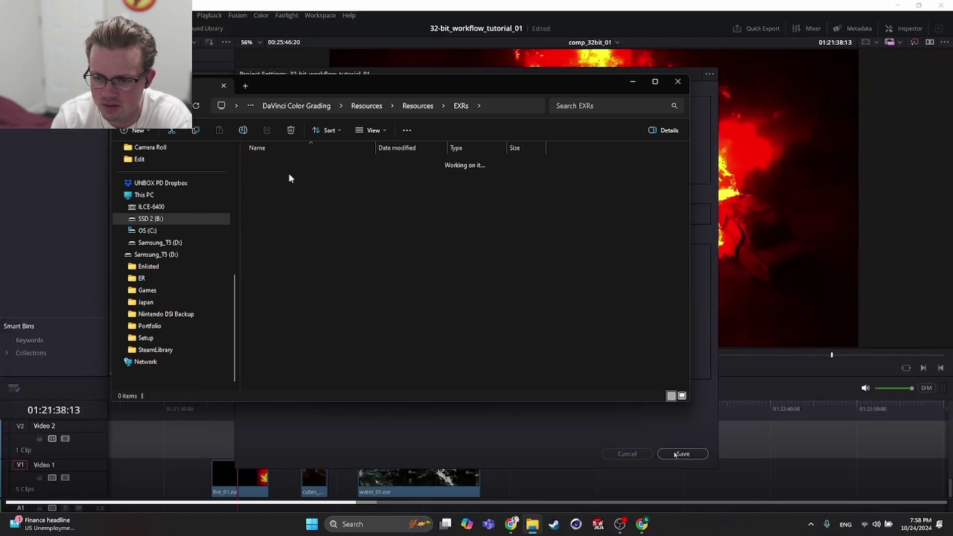
double_click(288, 165)
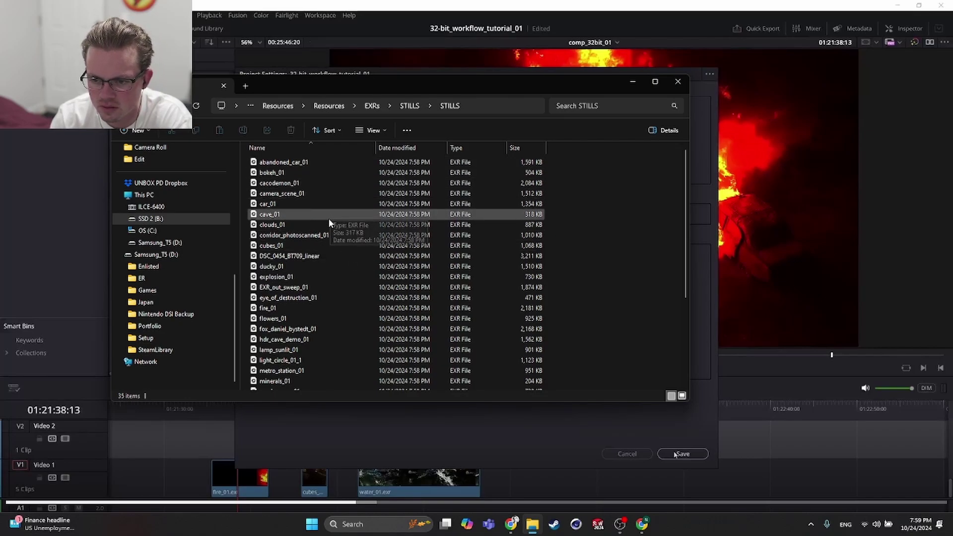
scroll(333, 261, down, 1)
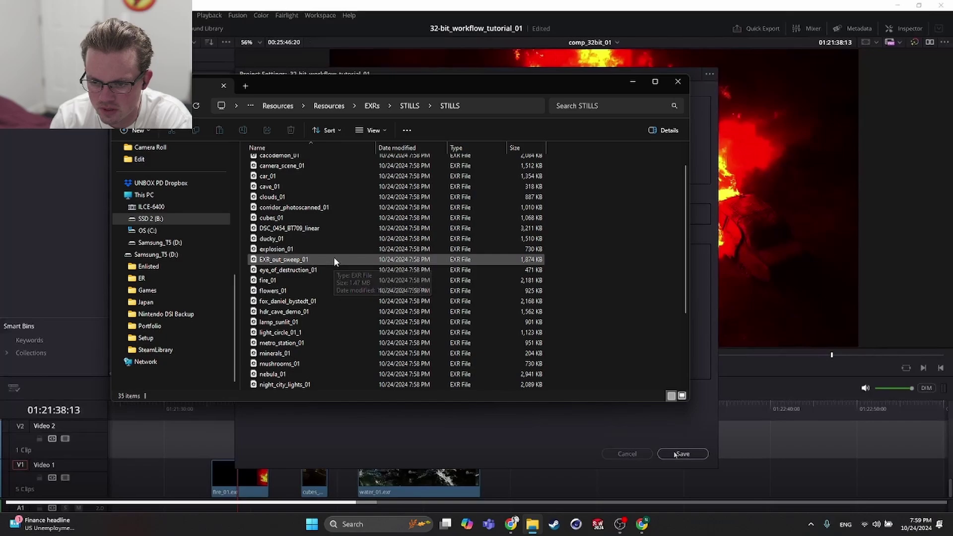
scroll(333, 259, down, 3)
scroll(348, 255, up, 4)
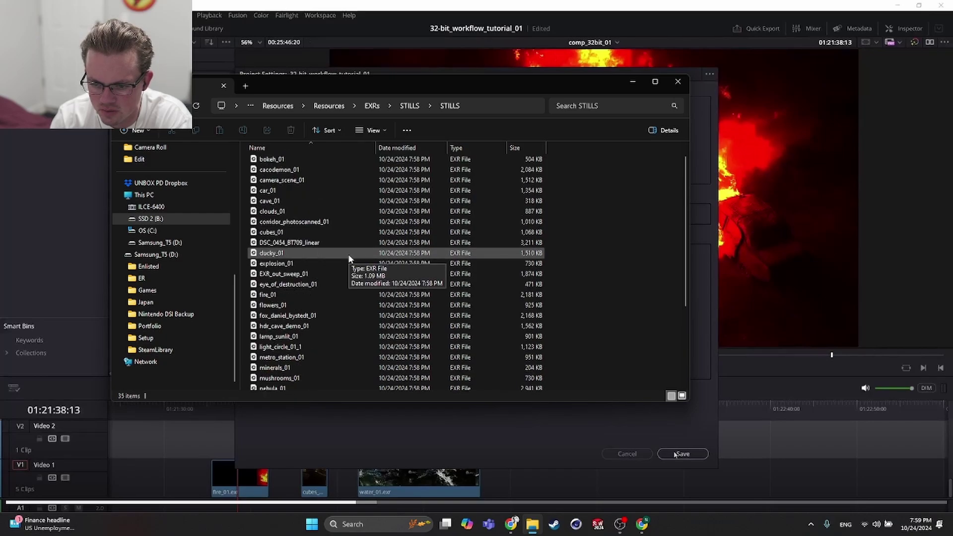
Step: Go back to the EXRs folder, read the Extended_EXRs_Link text file and close it
click(408, 106)
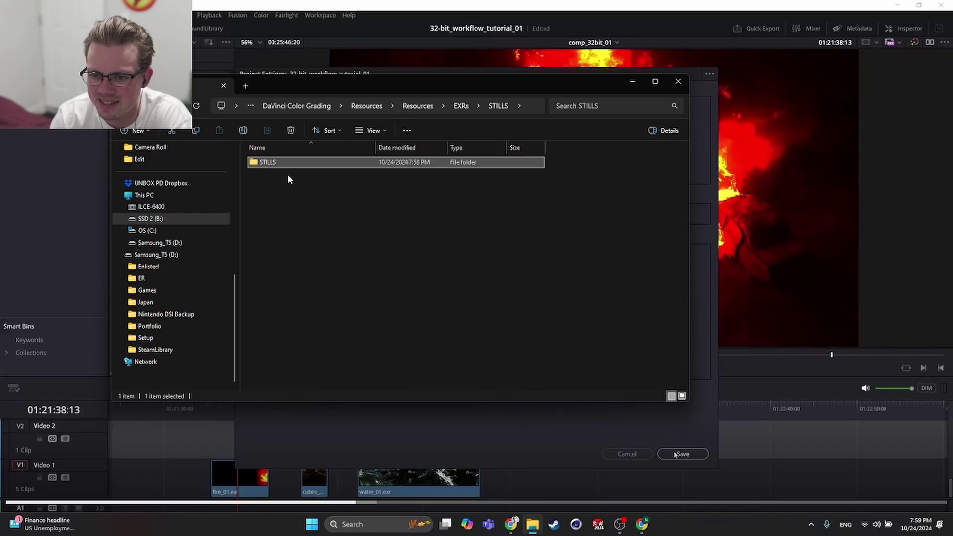
click(459, 106)
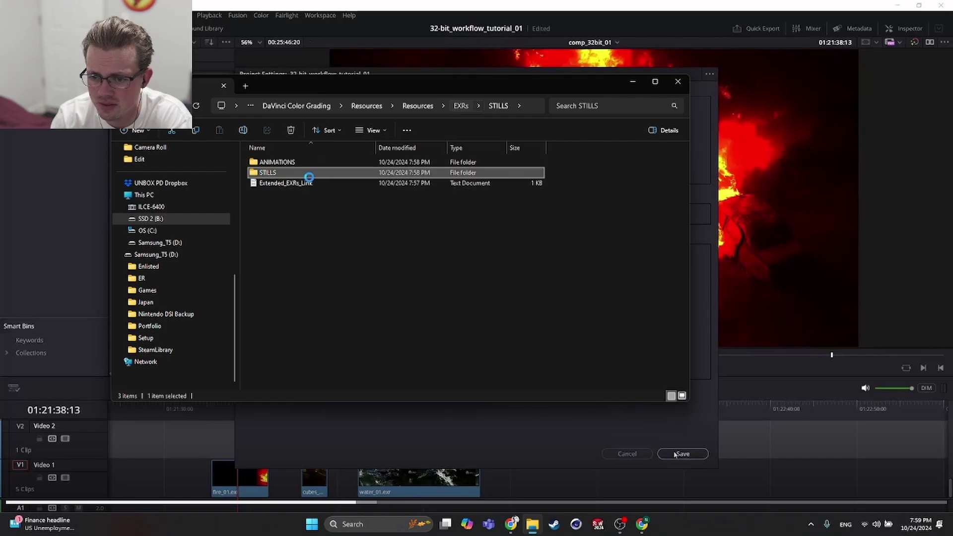
click(291, 186)
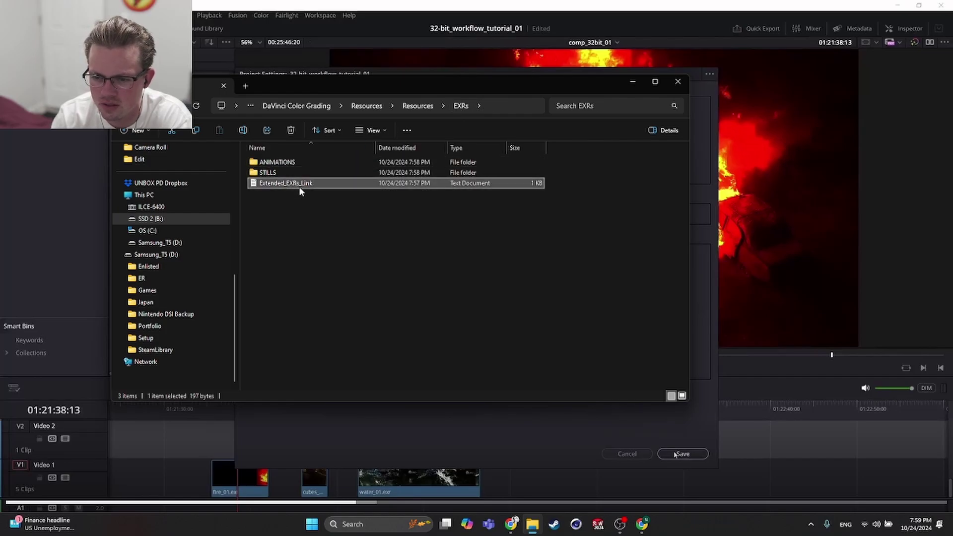
double_click(287, 184)
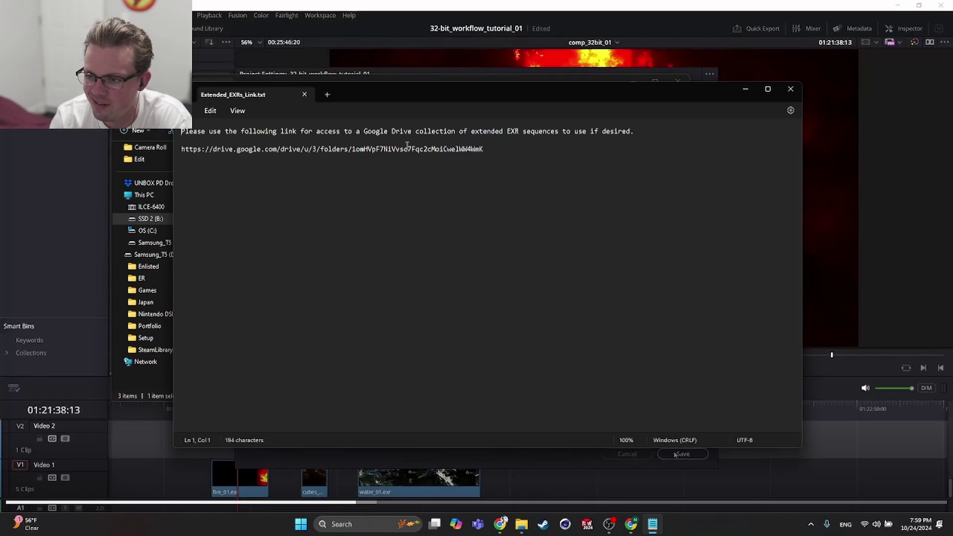
drag(479, 131, 528, 134)
click(528, 133)
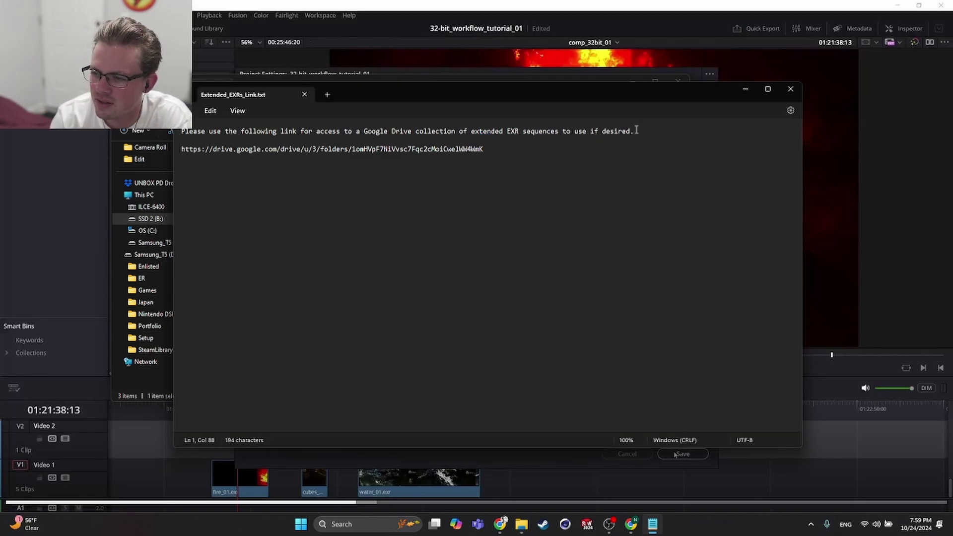
click(791, 89)
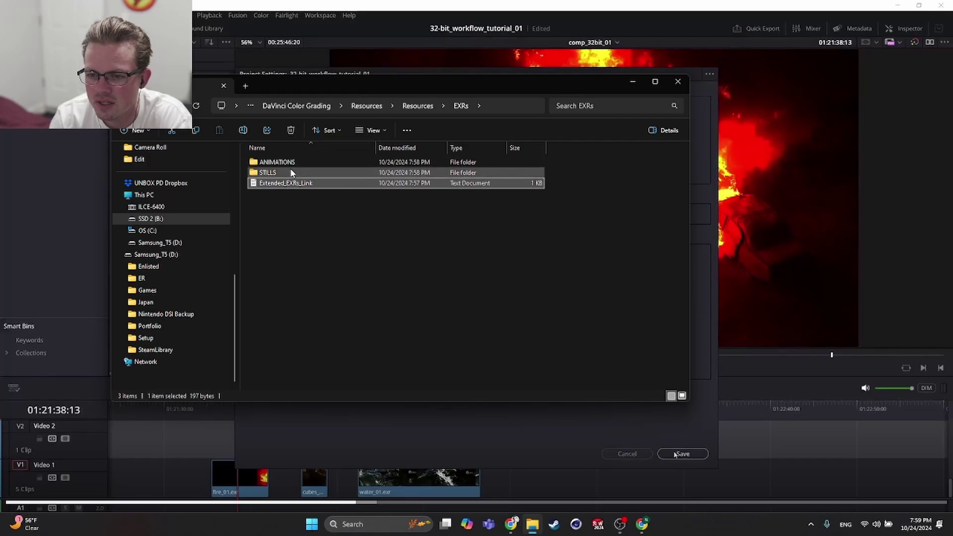
Step: Open ANIMATIONS > car_01 > demo_exr_CAR_01 and look through the numbered car frames of the EXR sequence
click(292, 164)
double_click(291, 163)
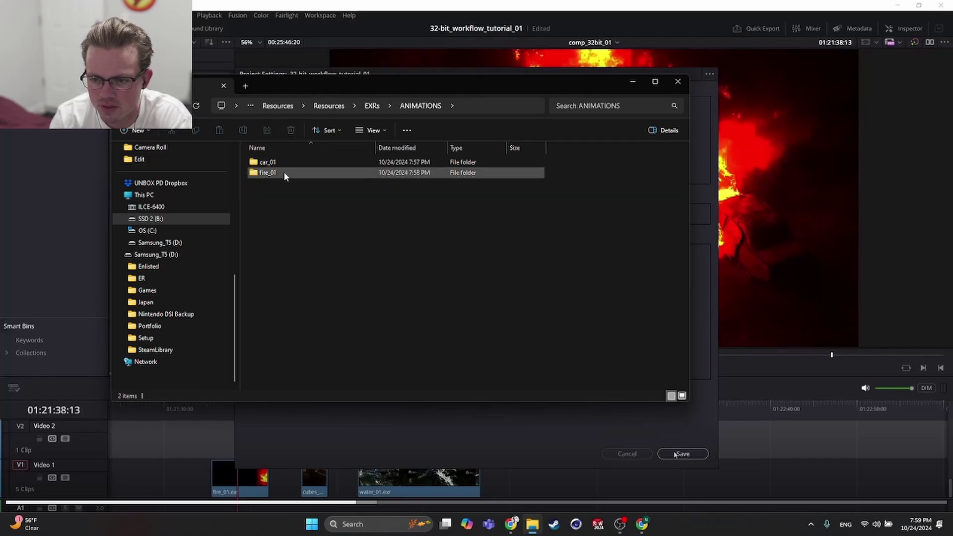
double_click(289, 162)
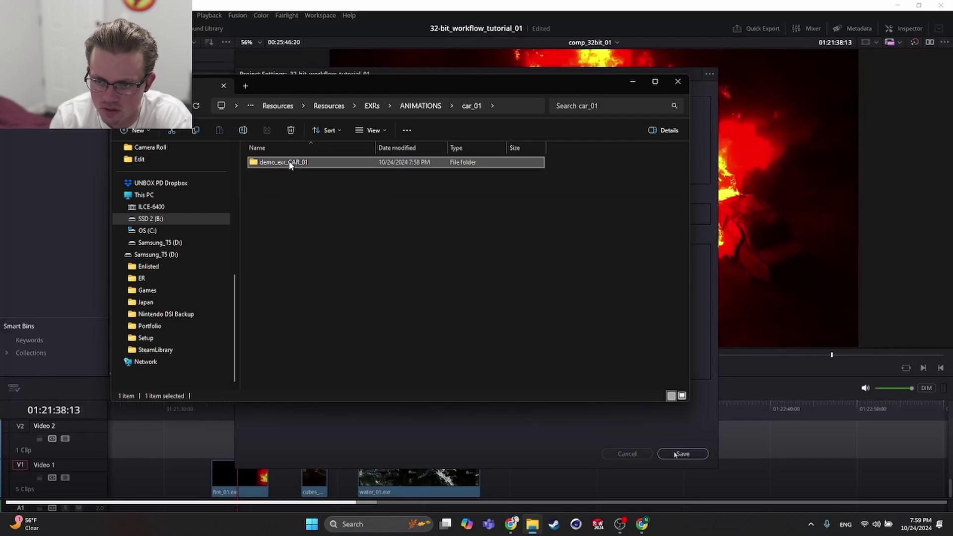
double_click(290, 162)
scroll(338, 194, down, 10)
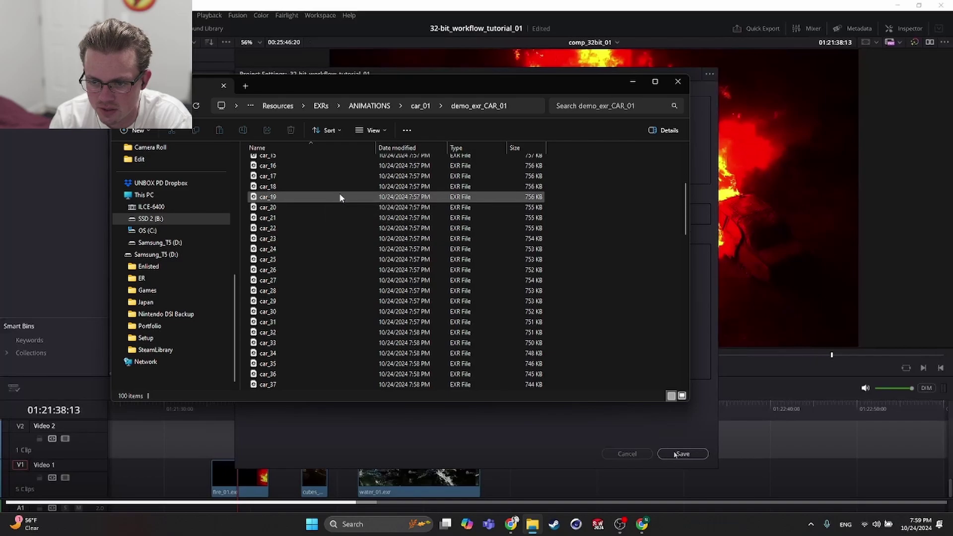
scroll(340, 198, down, 15)
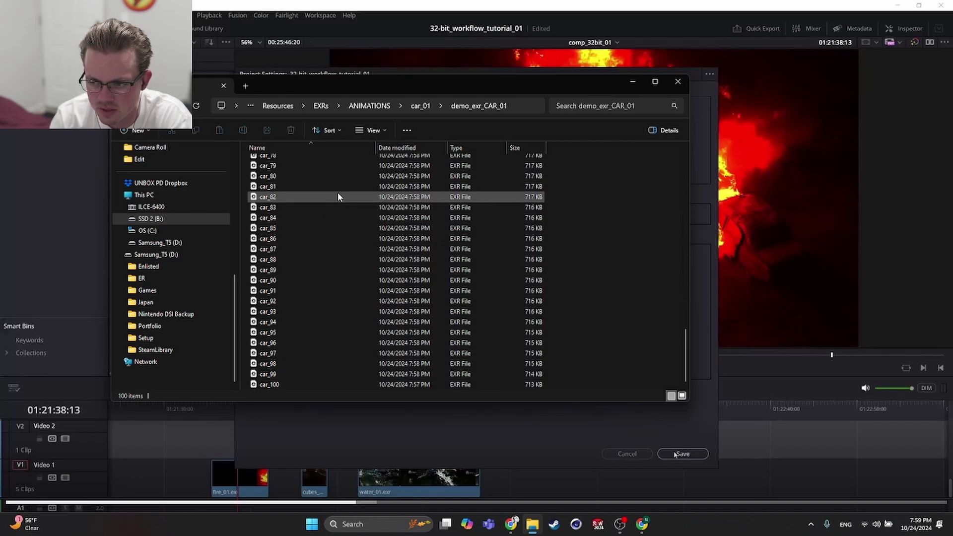
scroll(337, 194, up, 9)
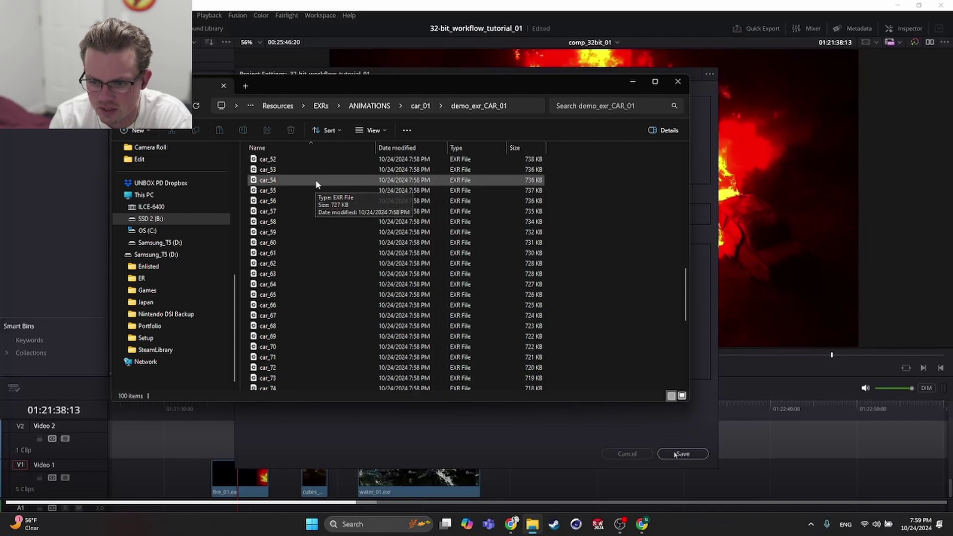
scroll(315, 179, up, 14)
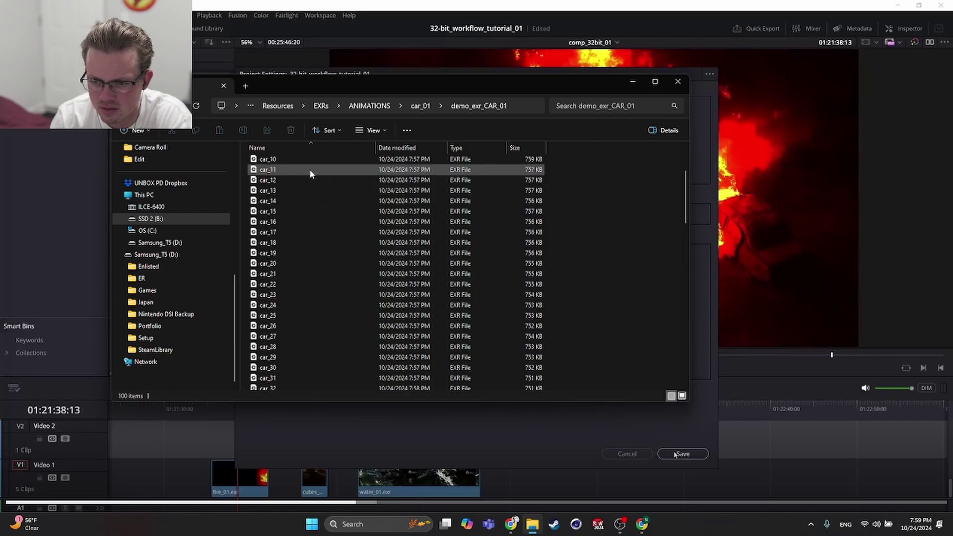
scroll(310, 172, up, 3)
Step: Return to the ANIMATIONS folder and open the fire_01 folder to look through its files
click(422, 106)
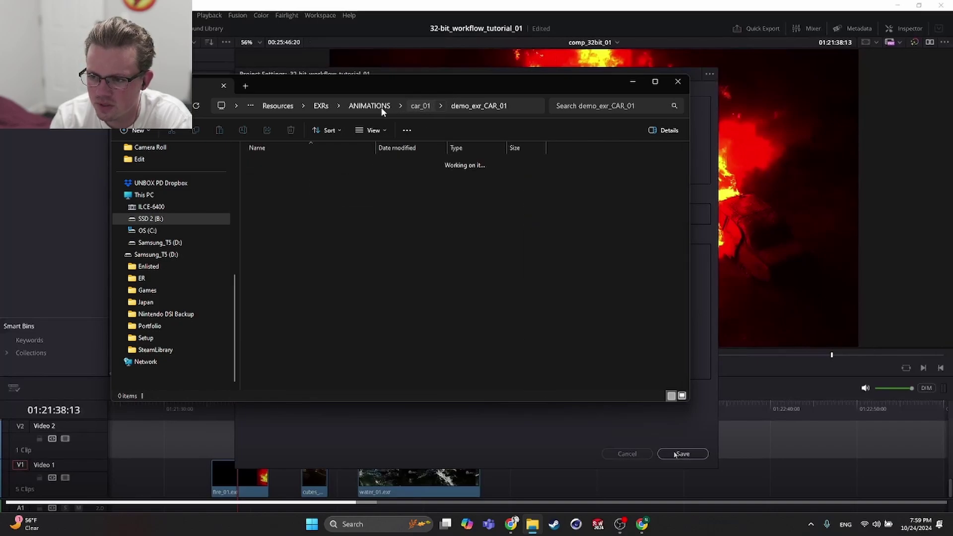
click(379, 106)
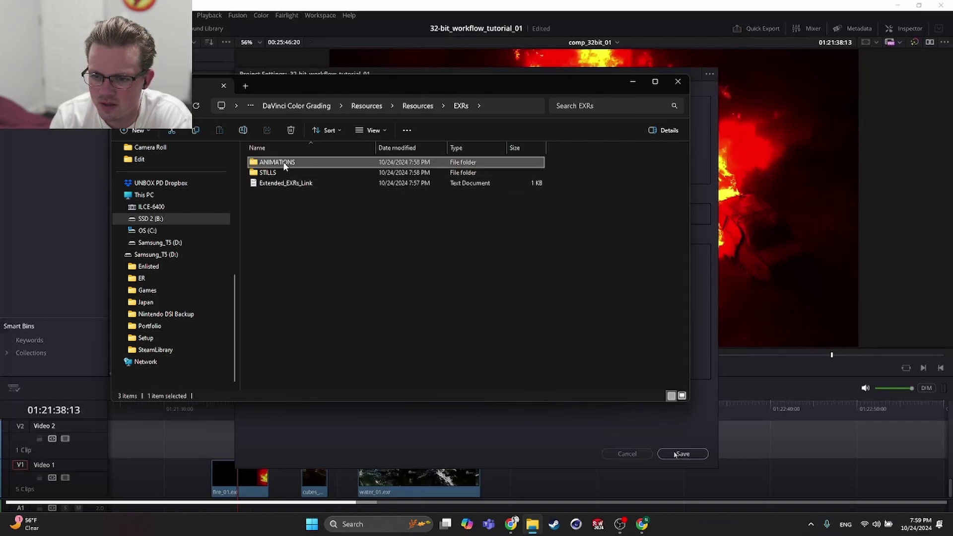
double_click(283, 162)
click(271, 173)
double_click(271, 173)
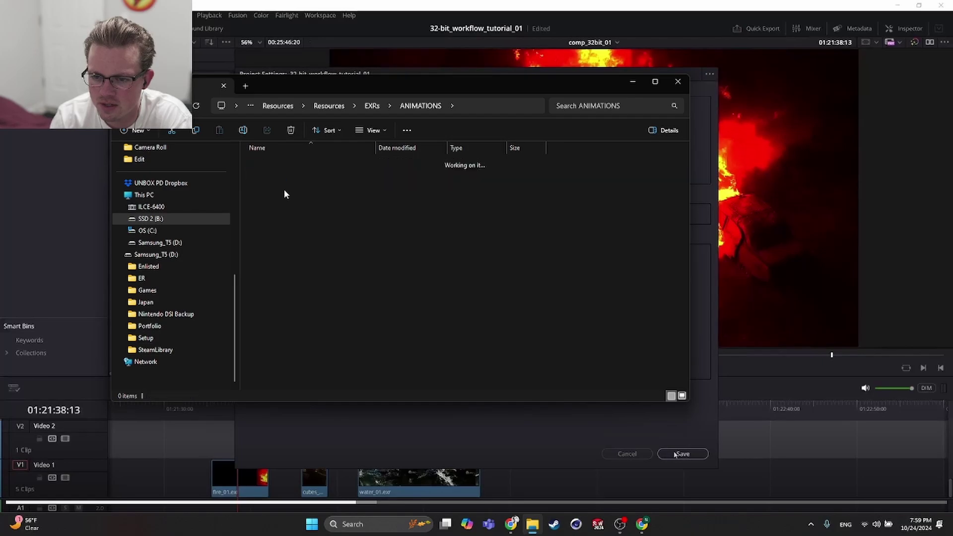
scroll(307, 188, down, 15)
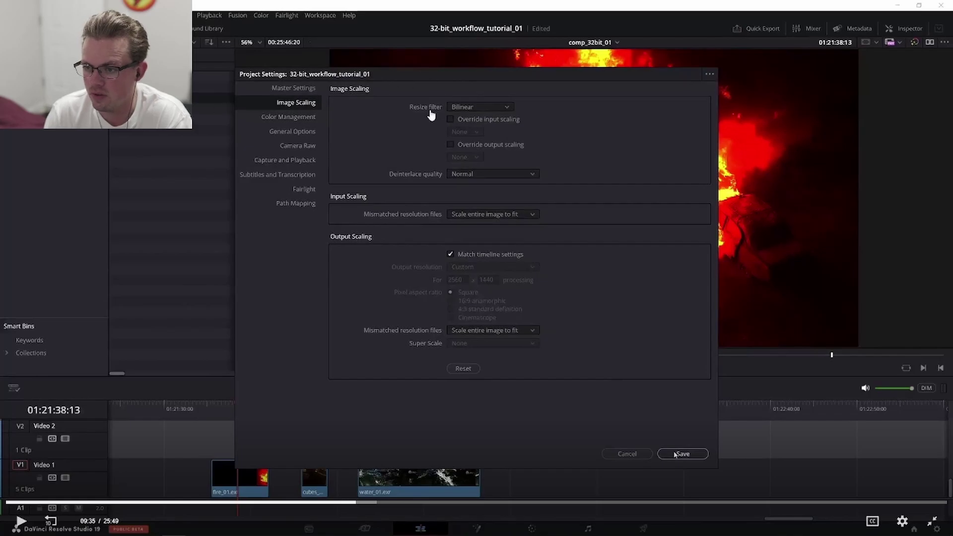
Step: Launch DaVinci Resolve and resume the full-screen lesson video
key(super)
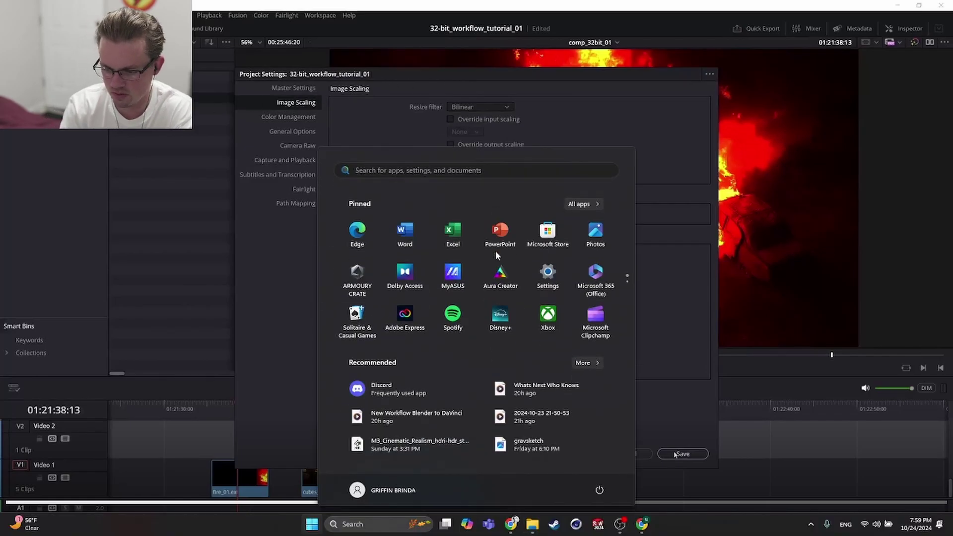
text(da)
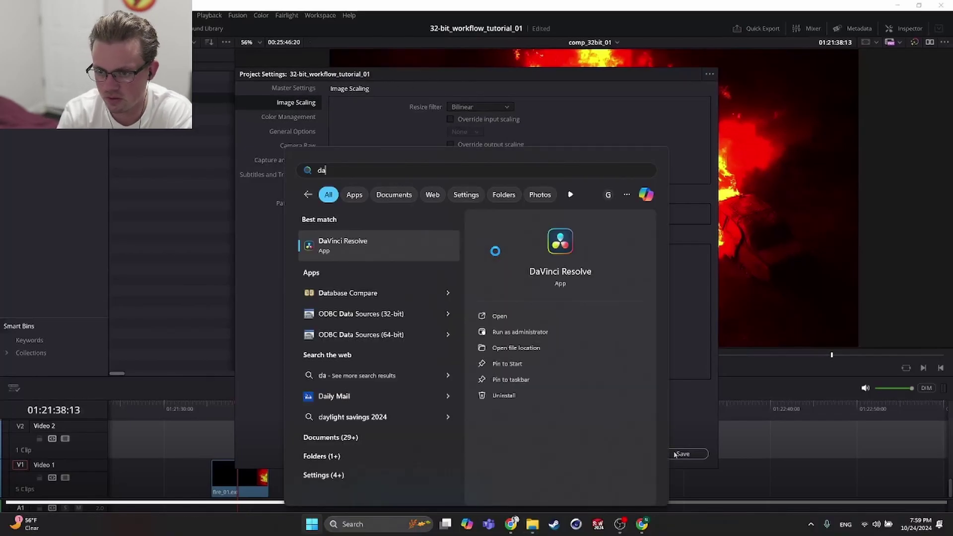
key(Return)
click(493, 256)
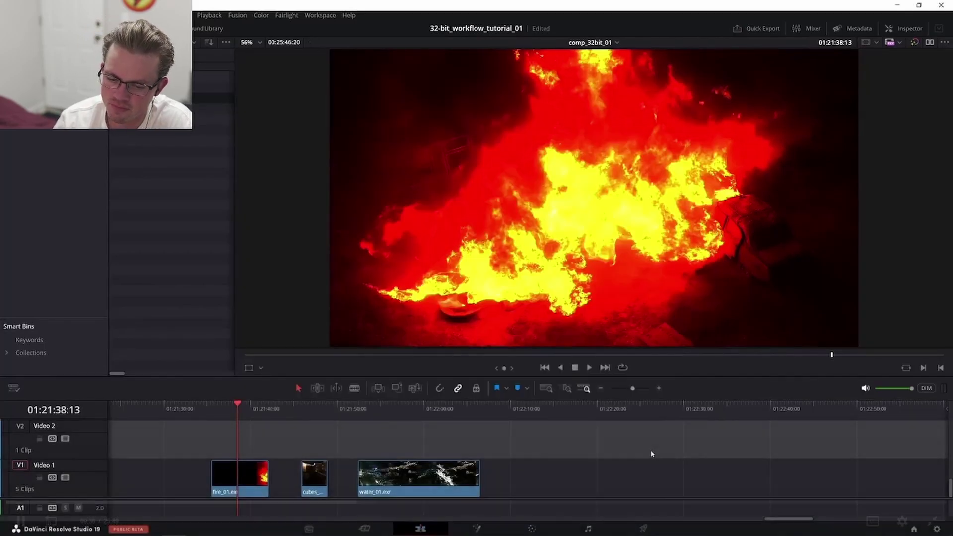
Step: Exit the full-screen lesson video and pause it on the course page
click(532, 529)
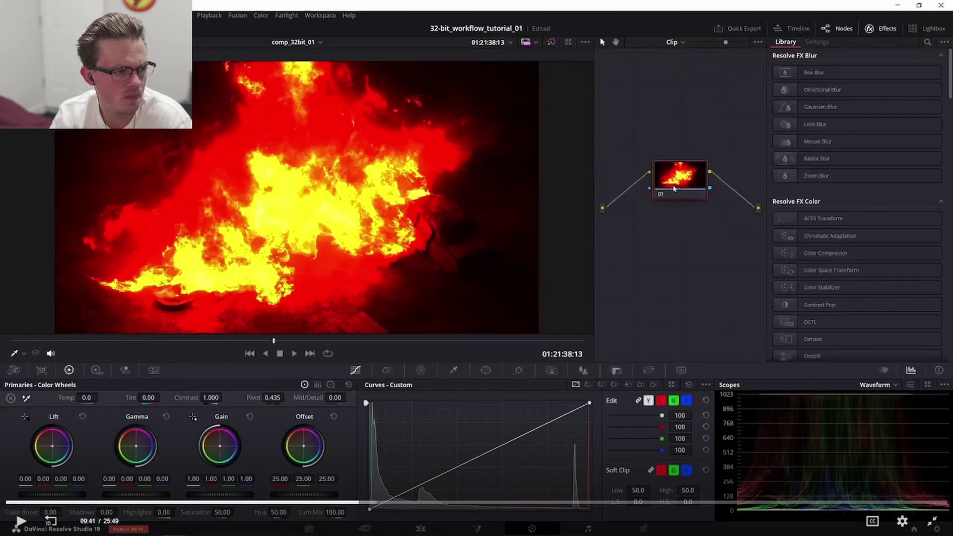
key(super)
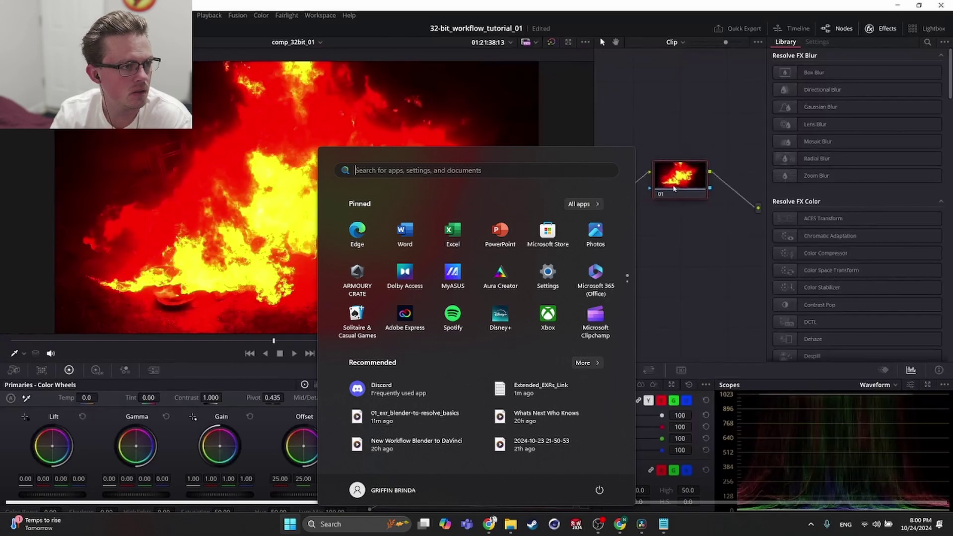
key(Escape)
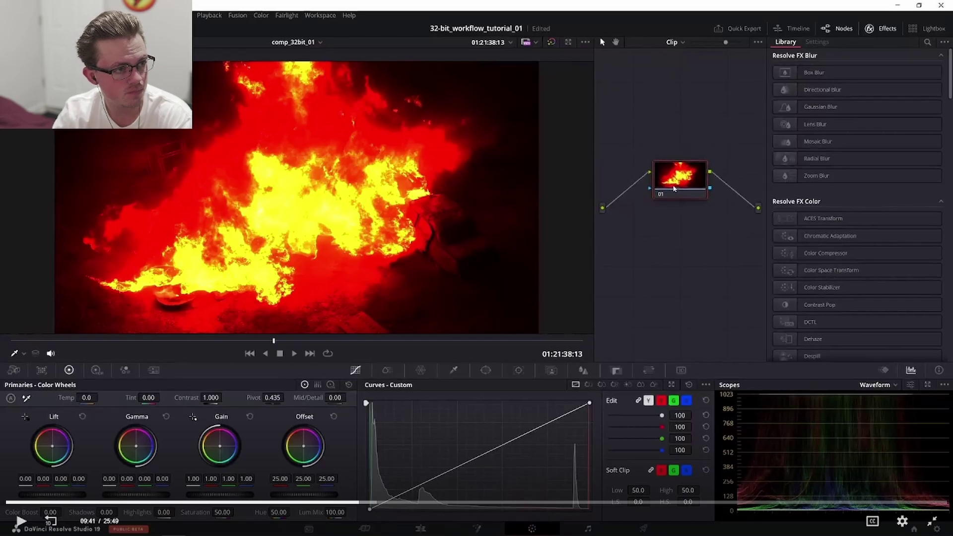
double_click(483, 382)
click(499, 296)
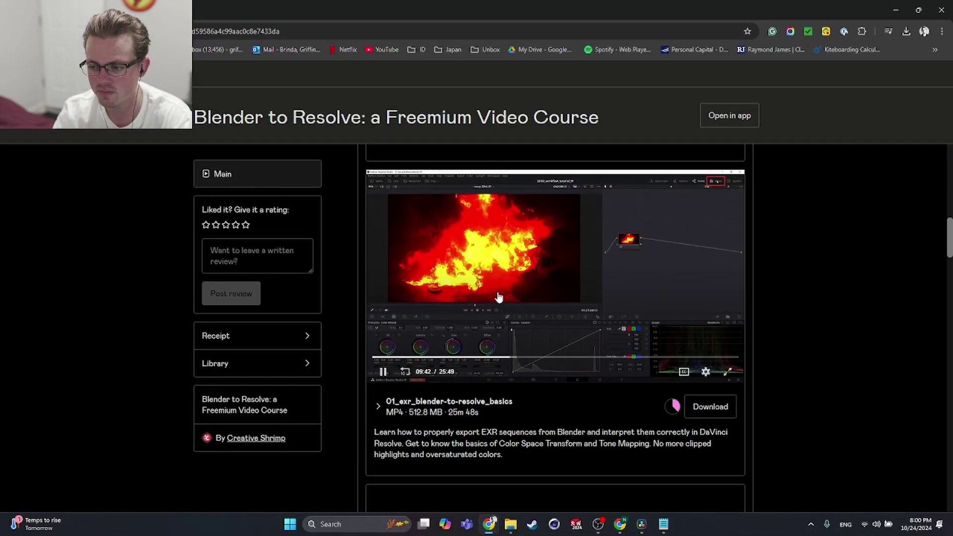
Step: Switch to DaVinci Resolve, open the Untitled Project and refit its window to the screen
click(642, 525)
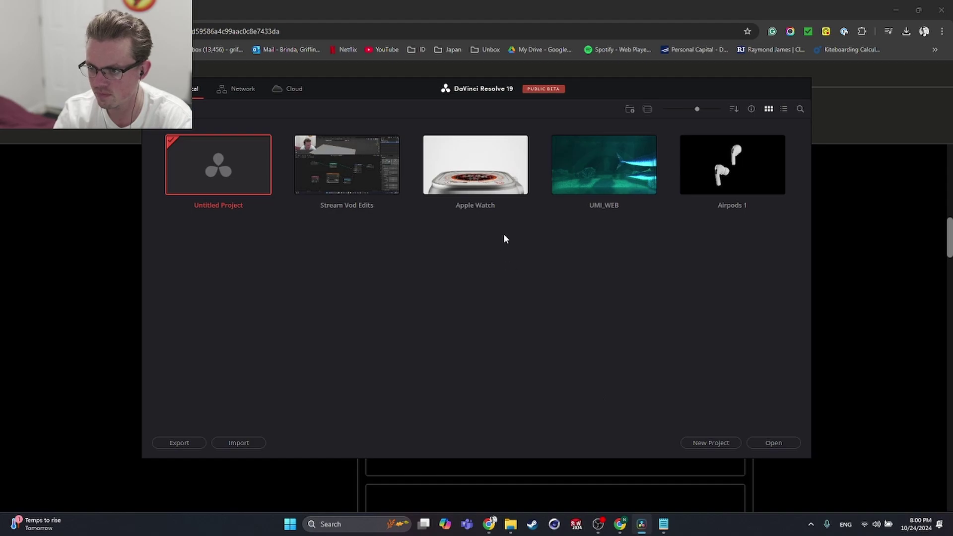
double_click(257, 176)
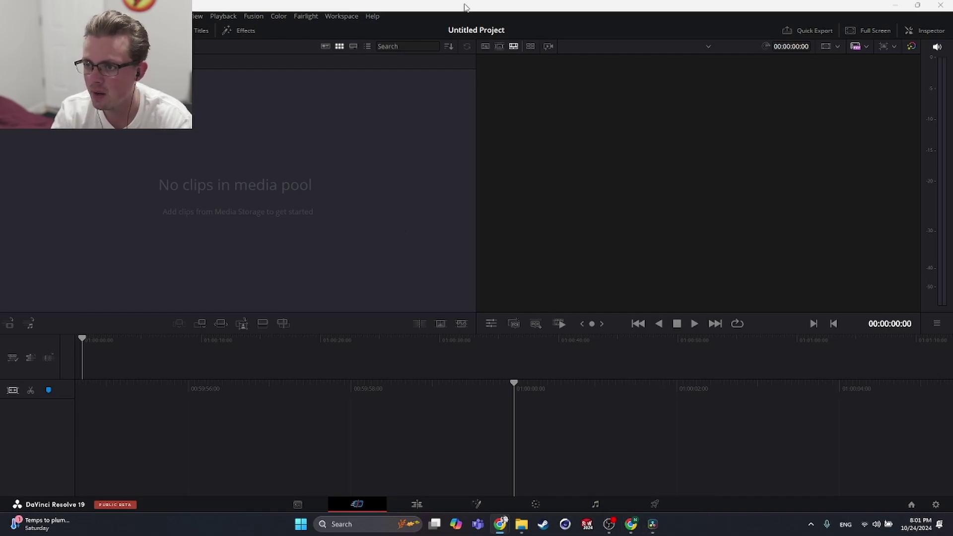
click(918, 5)
drag(521, 183, 0, 4)
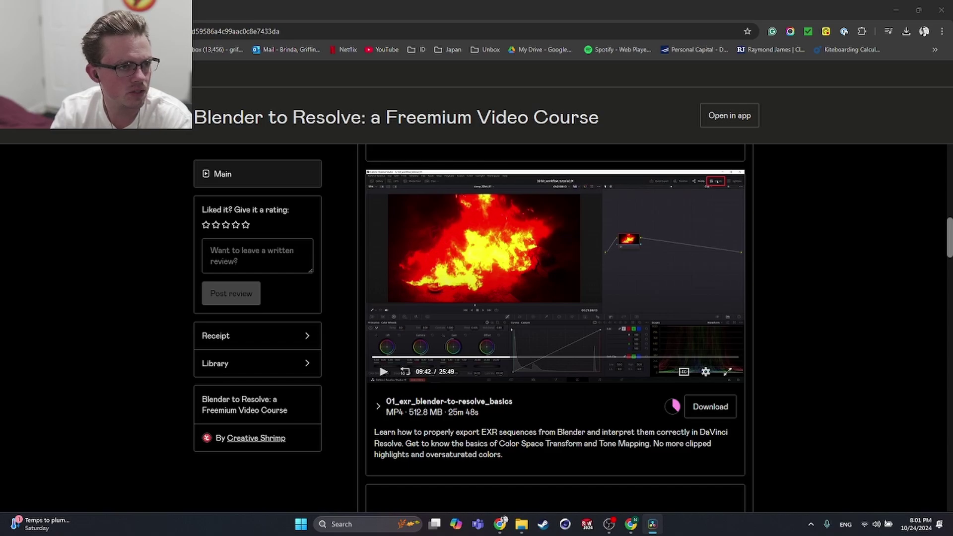
drag(0, 109, 219, 1)
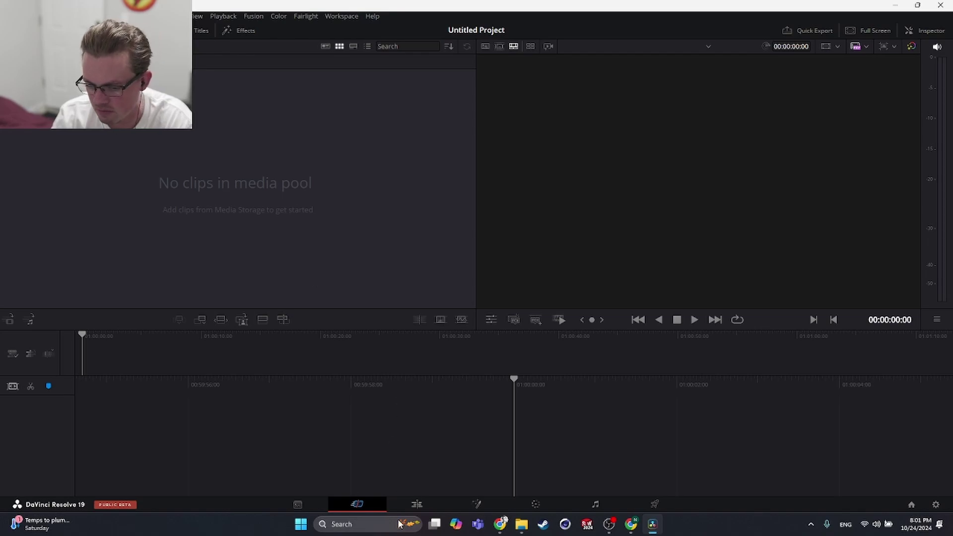
Step: Bring the car_01 EXR sequence from its folder into a new timeline on the Cut page and briefly play it
click(300, 504)
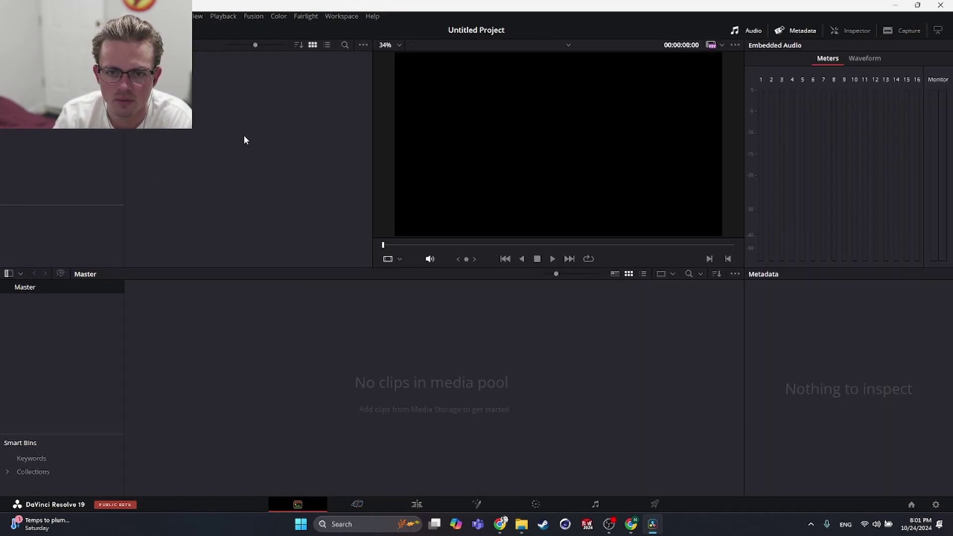
click(359, 506)
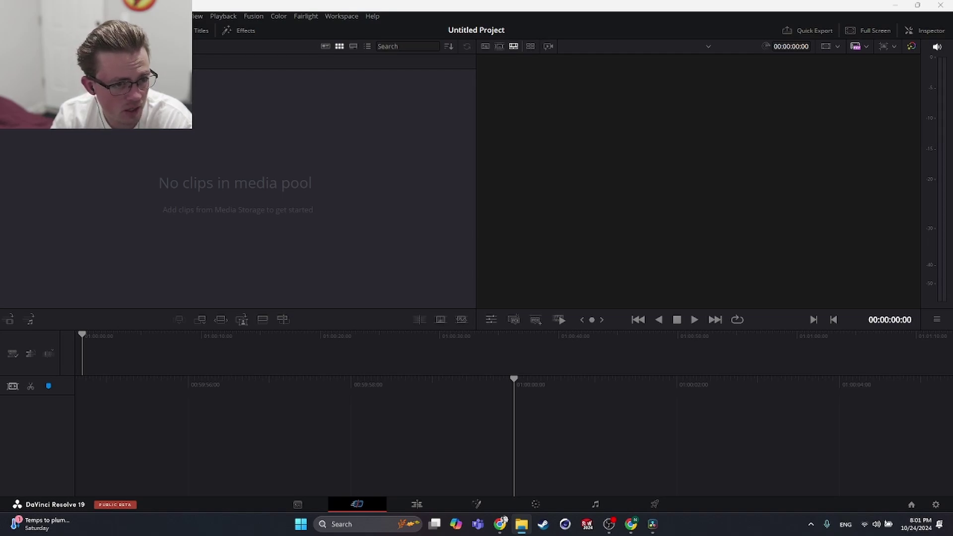
drag(0, 215, 233, 213)
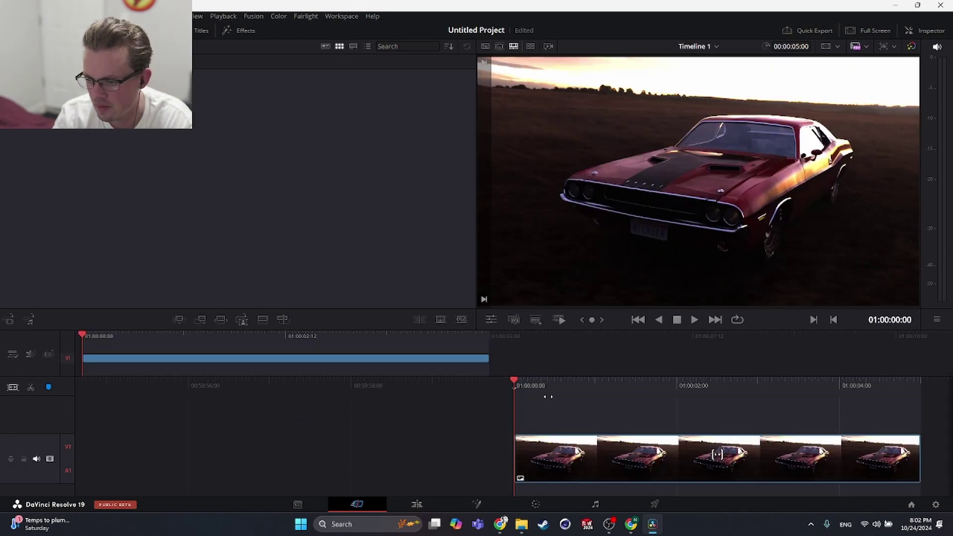
key(space)
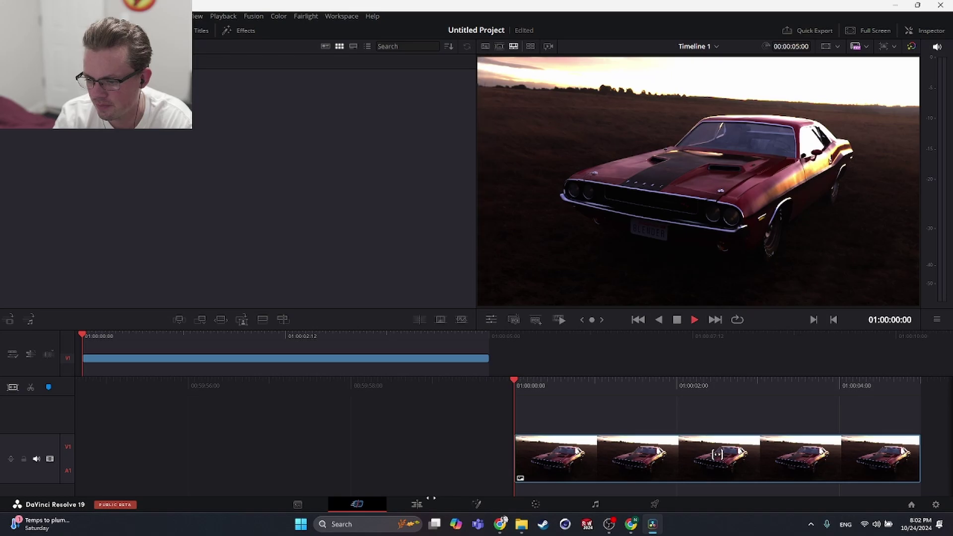
key(space)
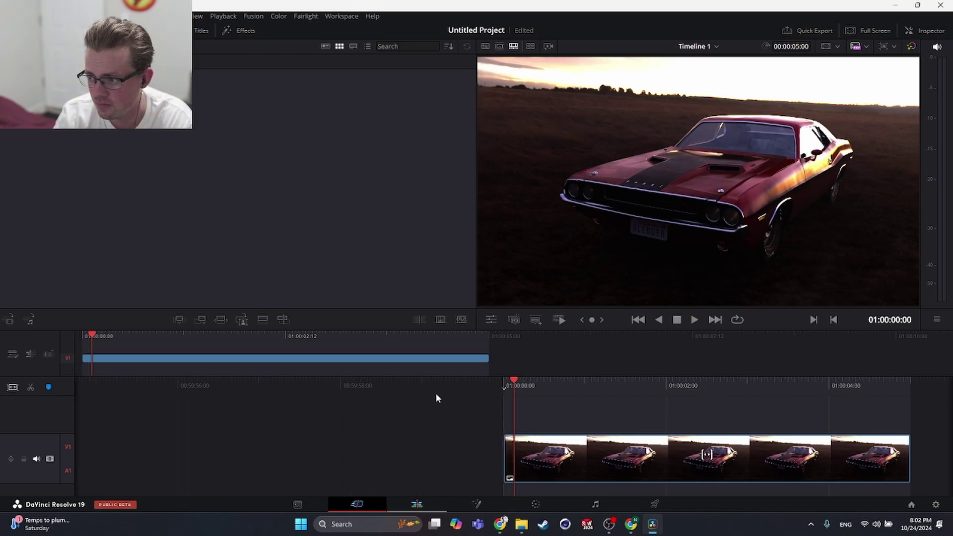
Step: Switch to the Edit page and scrub through the car_01.exr clip to 01:00:02:17
key(shift+4)
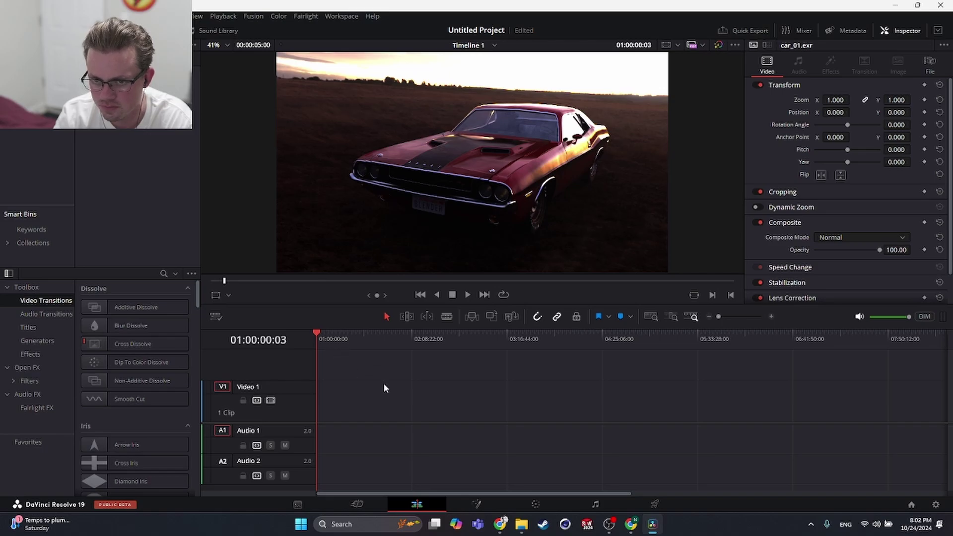
scroll(339, 390, up, 15)
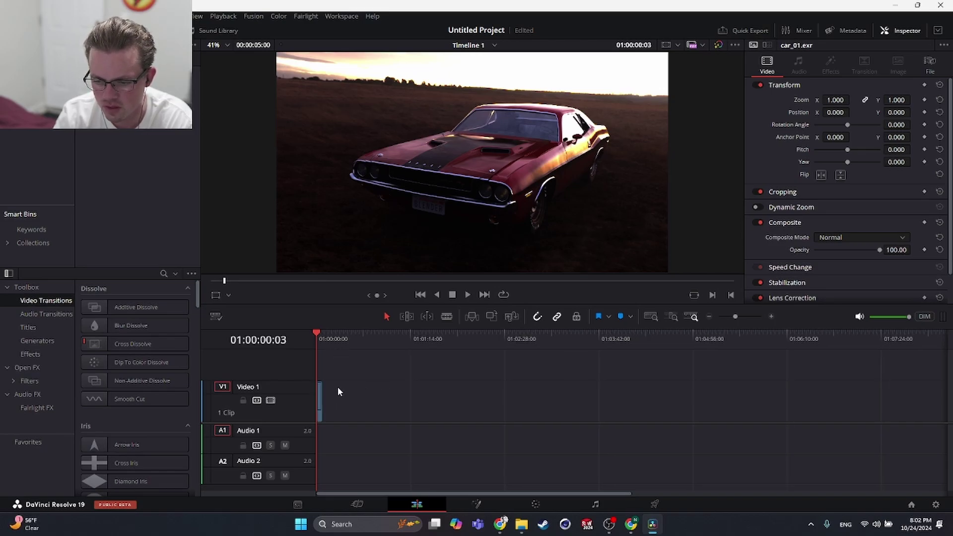
scroll(343, 380, down, 1)
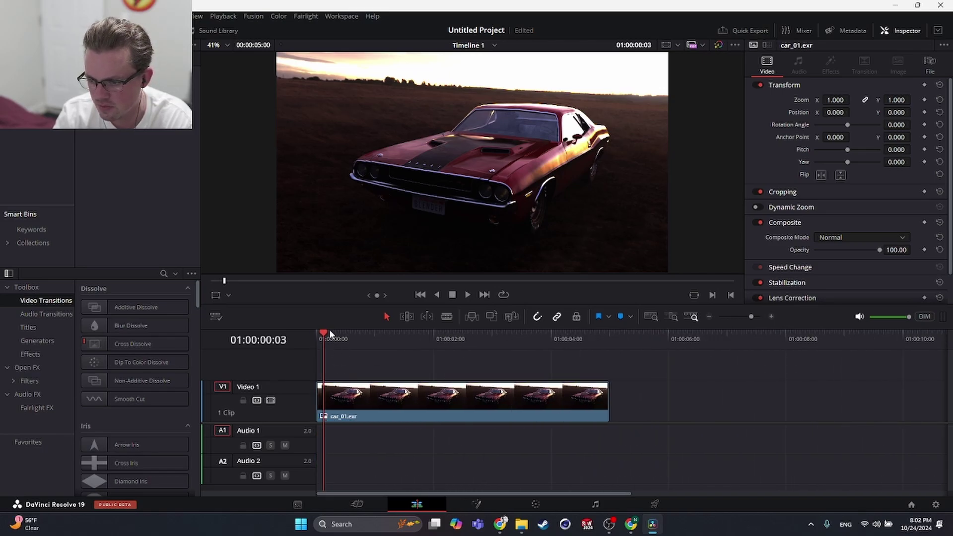
drag(329, 329, 476, 337)
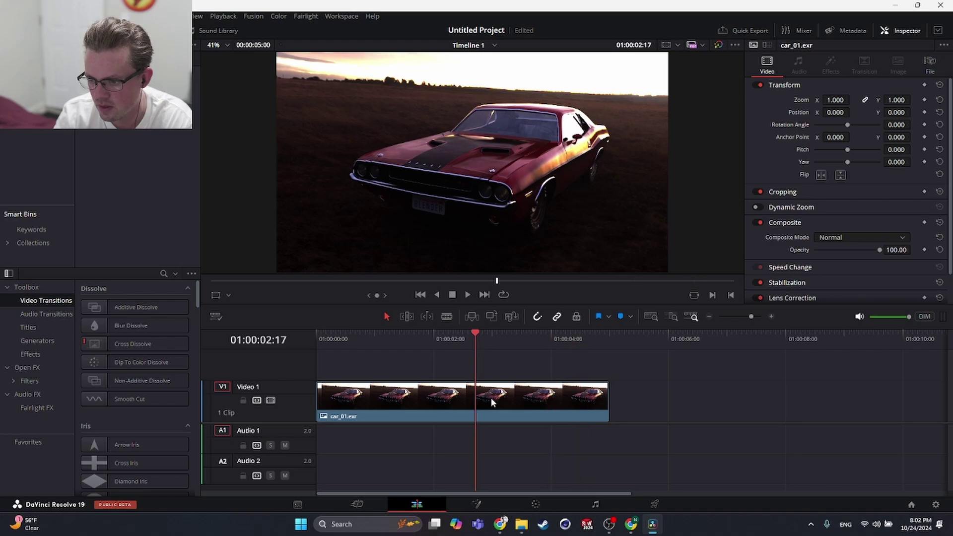
Step: Delete the car_01.exr clip from the timeline and undo back to the empty project without the imported sequence
click(493, 401)
key(Delete)
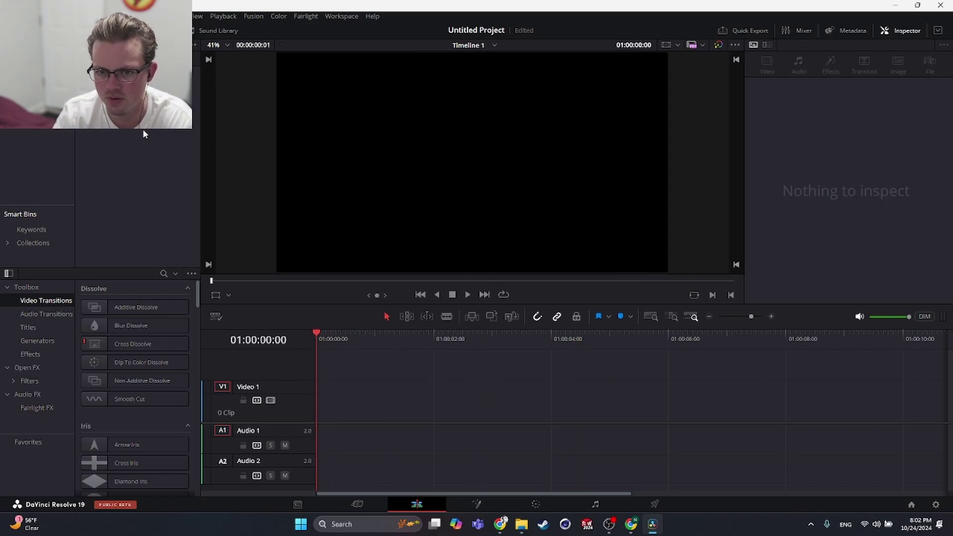
key(ctrl+z)
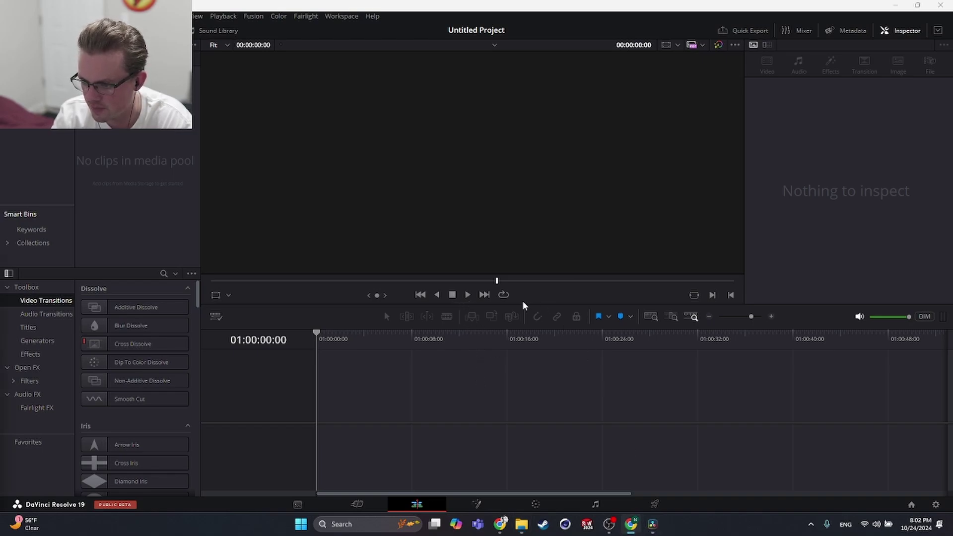
Step: Switch to the course page in Chrome and read through its lesson list, Resources description and Bonus LUTs section
click(635, 530)
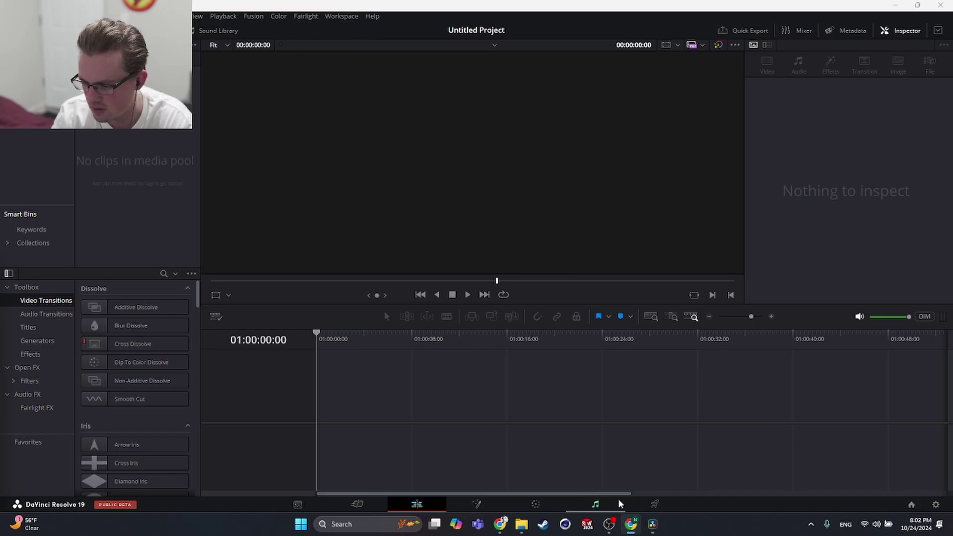
mouse_move(506, 531)
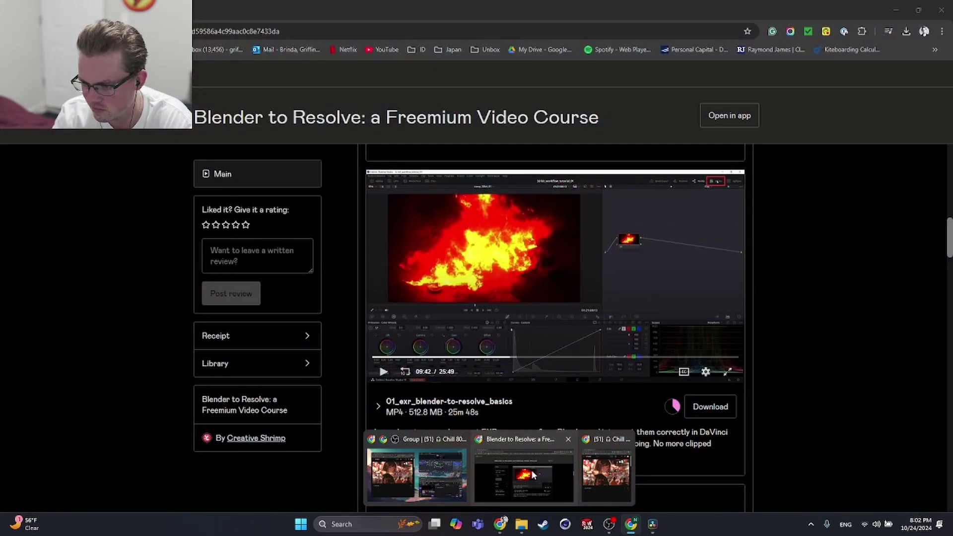
click(533, 475)
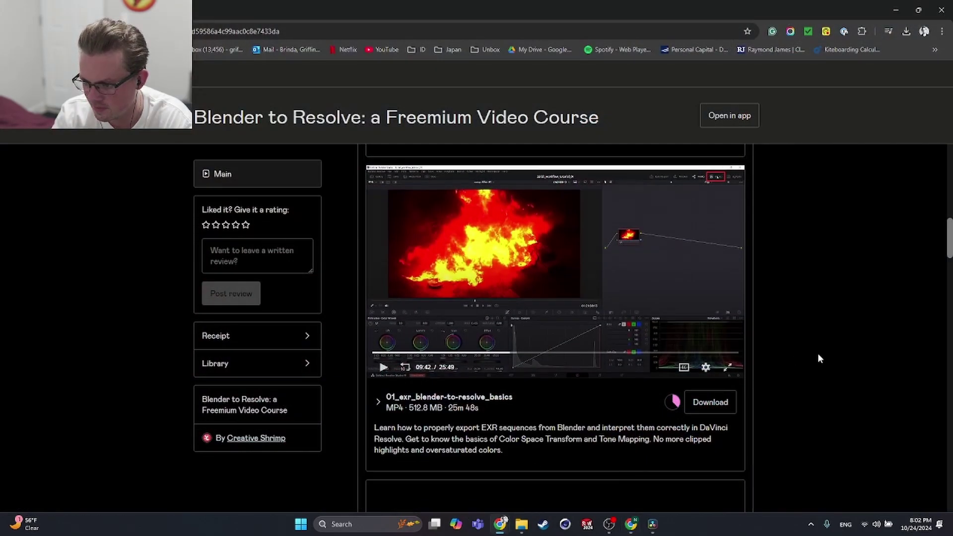
scroll(818, 348, down, 8)
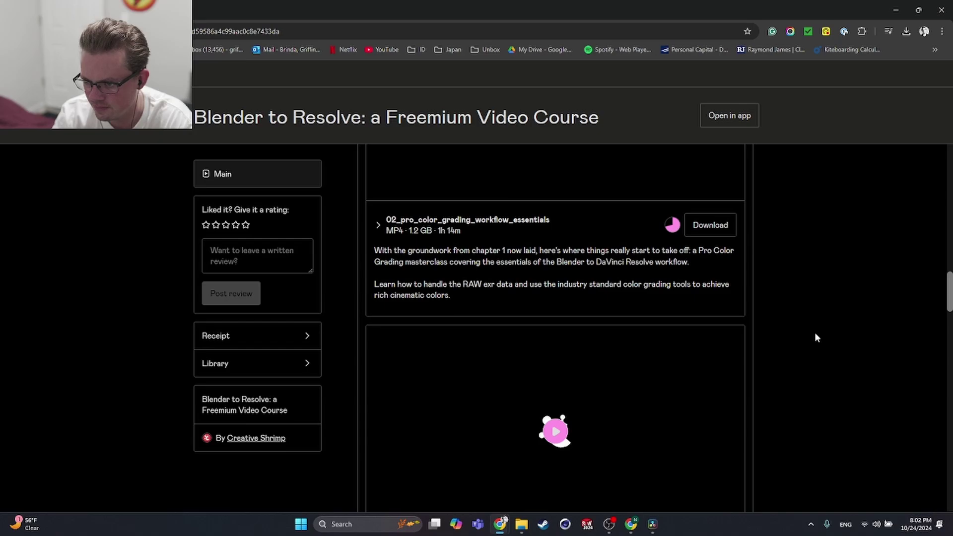
scroll(815, 332, up, 5)
scroll(813, 337, down, 20)
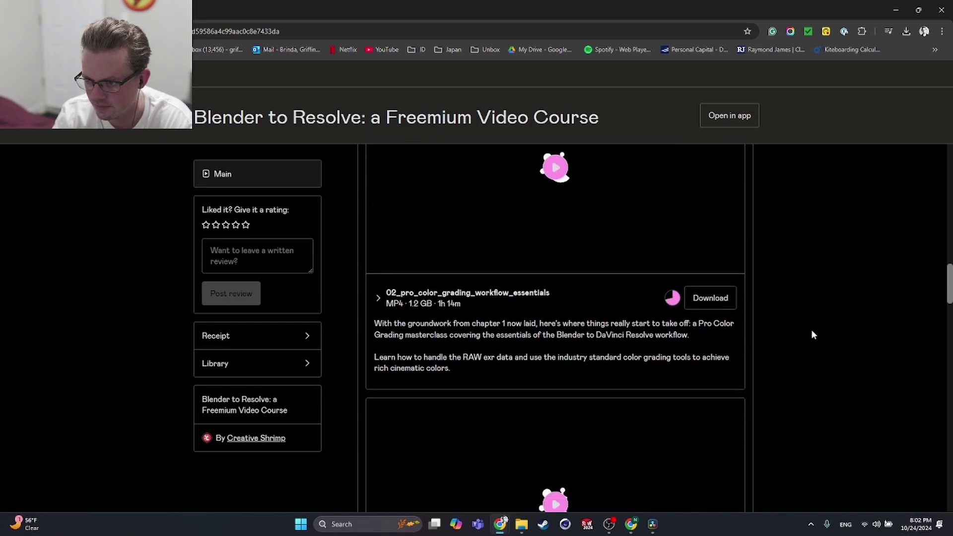
scroll(812, 332, down, 12)
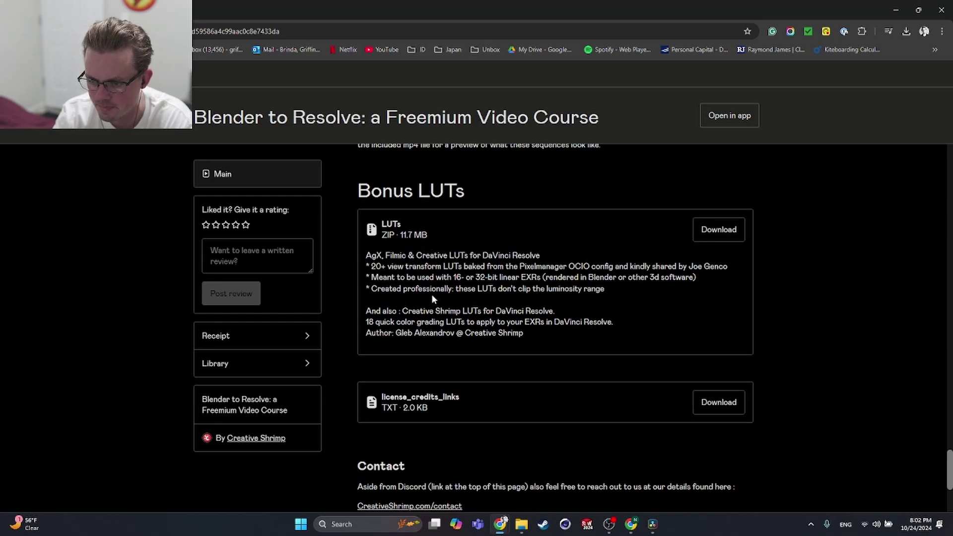
scroll(431, 294, up, 4)
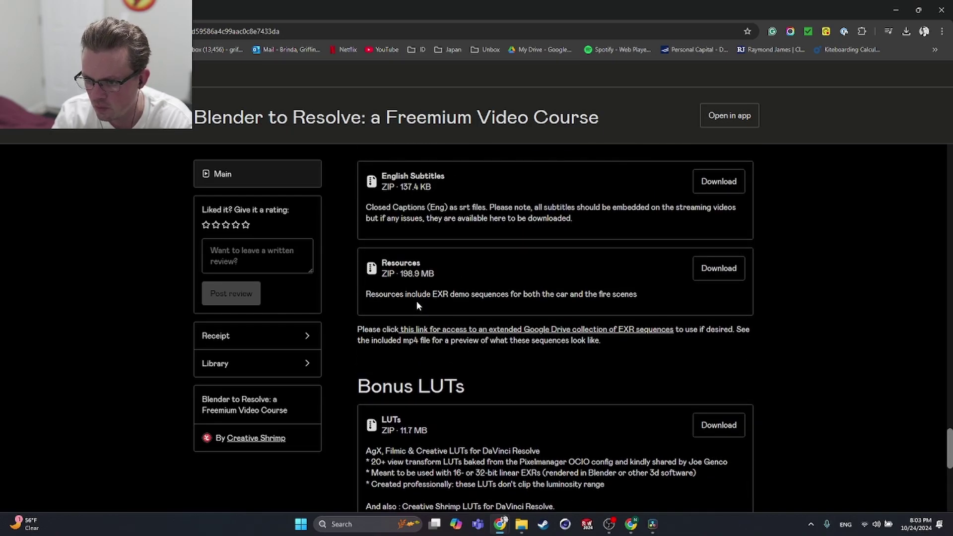
drag(443, 296, 471, 295)
scroll(466, 306, up, 1)
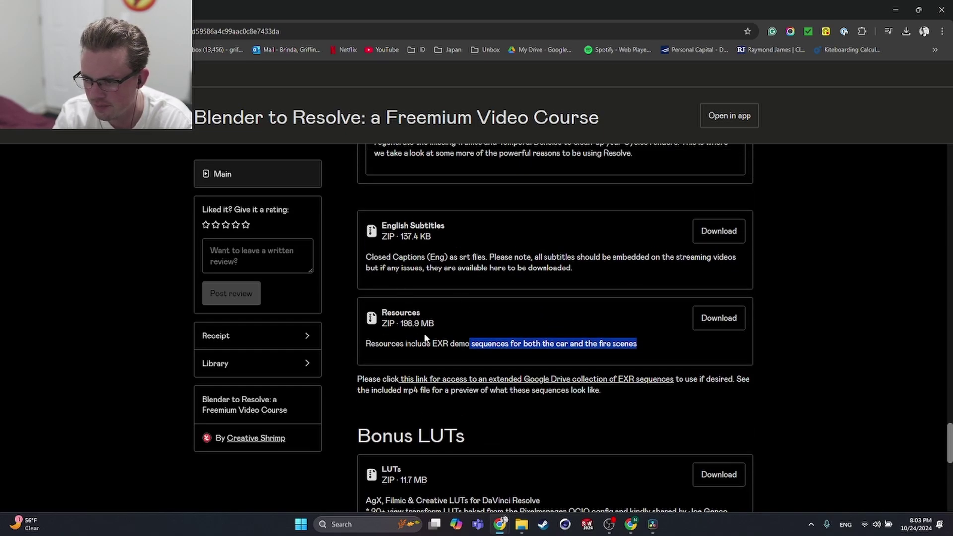
Step: Look back over the course page's lessons and introduction, ending at the 01_exr_blender-to-resolve_basics video
scroll(475, 352, up, 3)
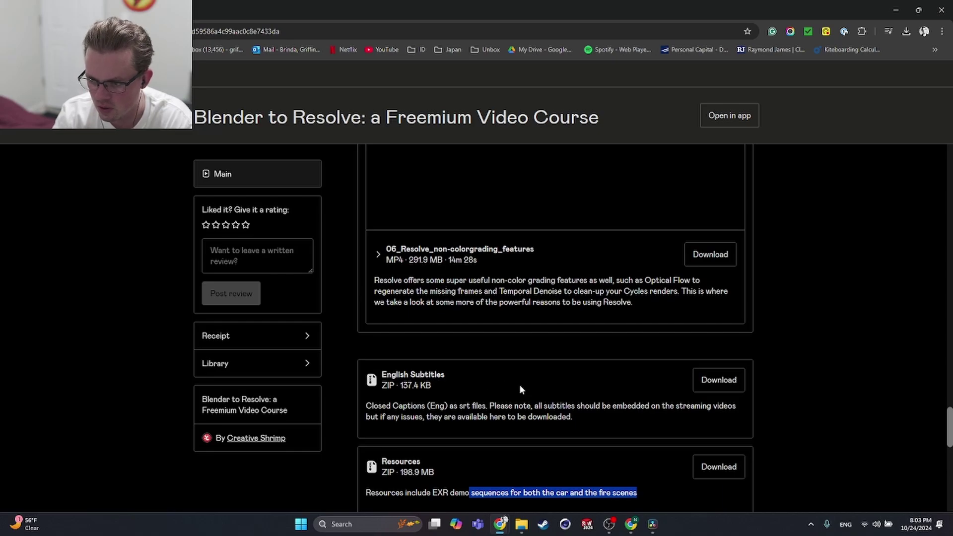
scroll(514, 386, down, 2)
scroll(514, 387, up, 20)
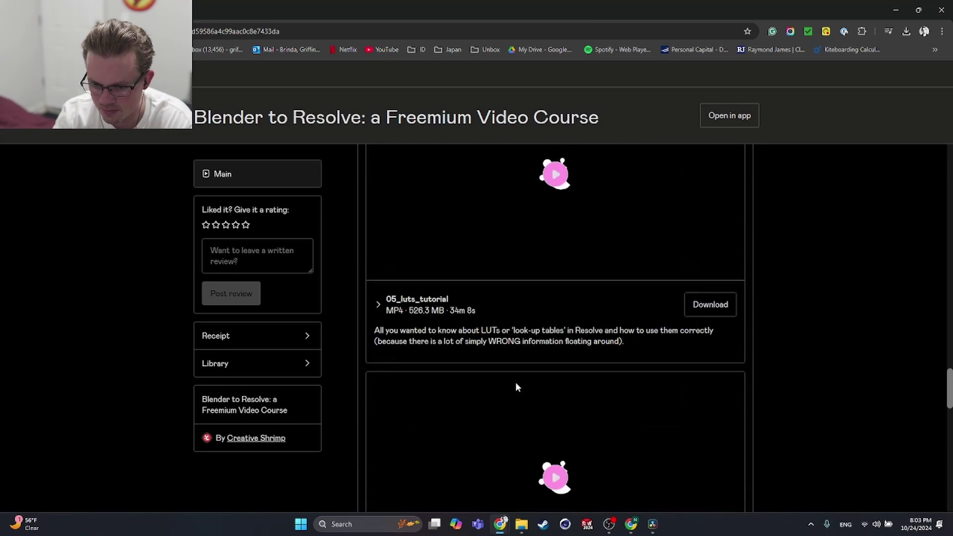
scroll(519, 377, up, 8)
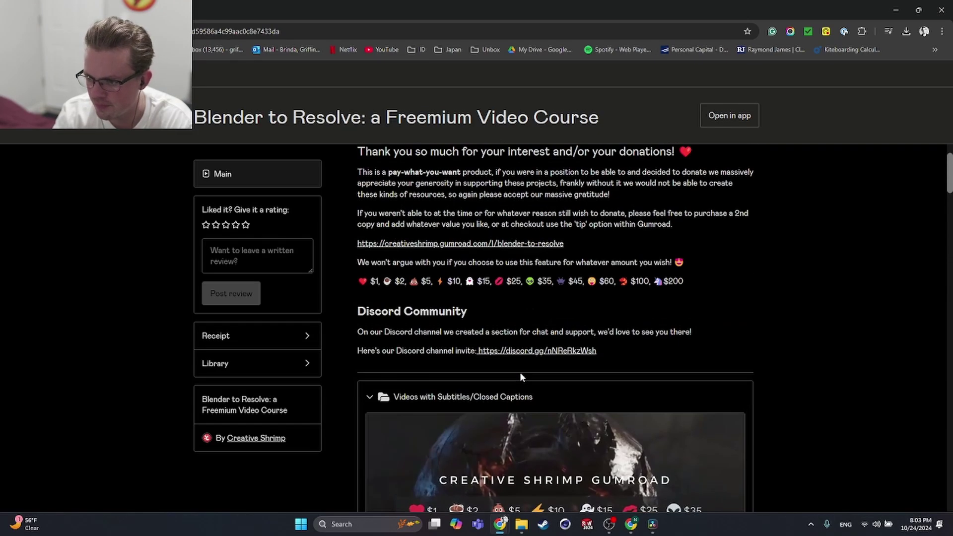
scroll(519, 372, down, 11)
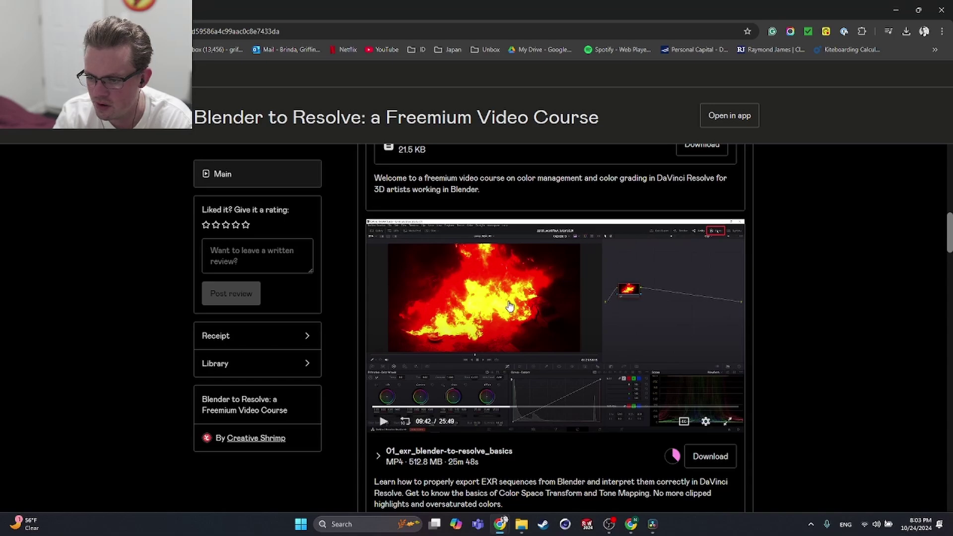
scroll(447, 298, down, 1)
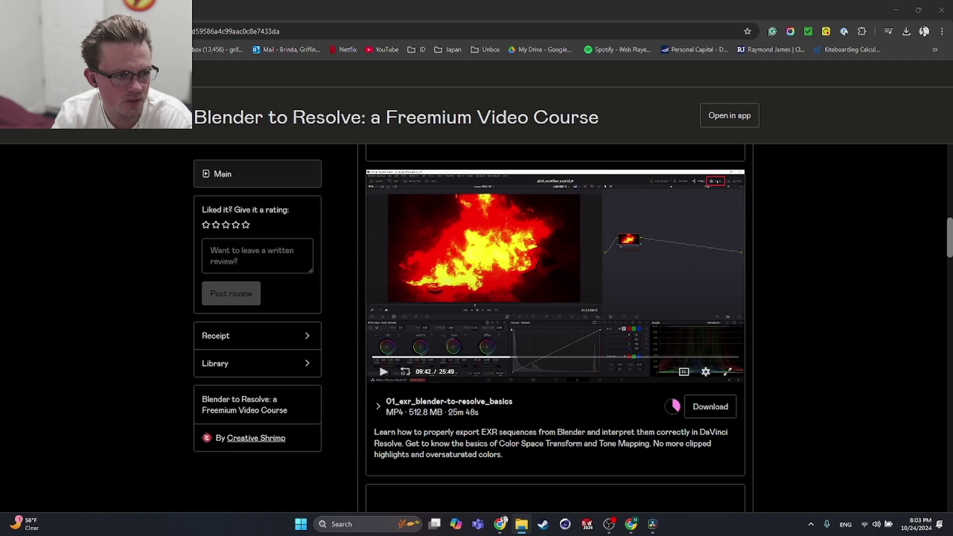
Step: Check the empty Resolve project, return to the course page in Chrome and resume the 01_exr_blender-to-resolve_basics lesson in full screen
click(653, 525)
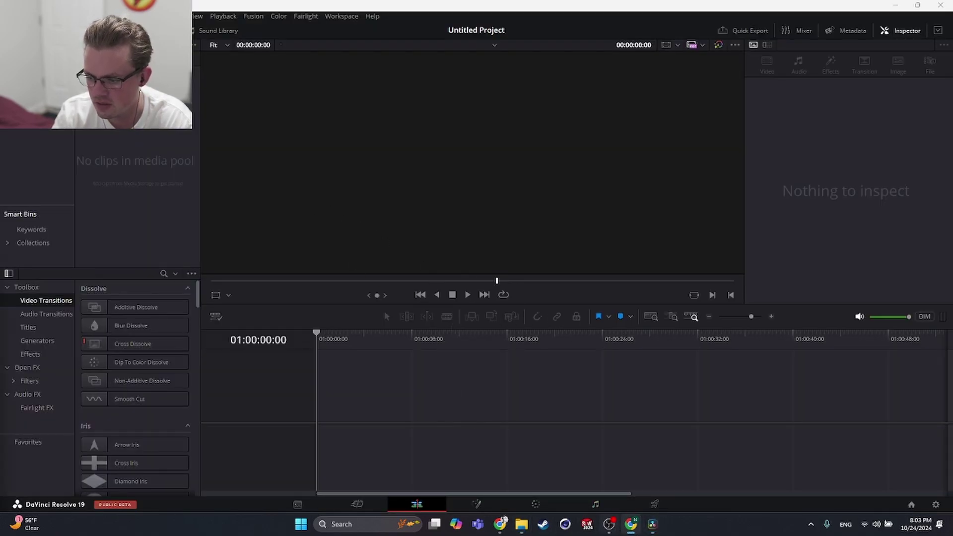
mouse_move(500, 524)
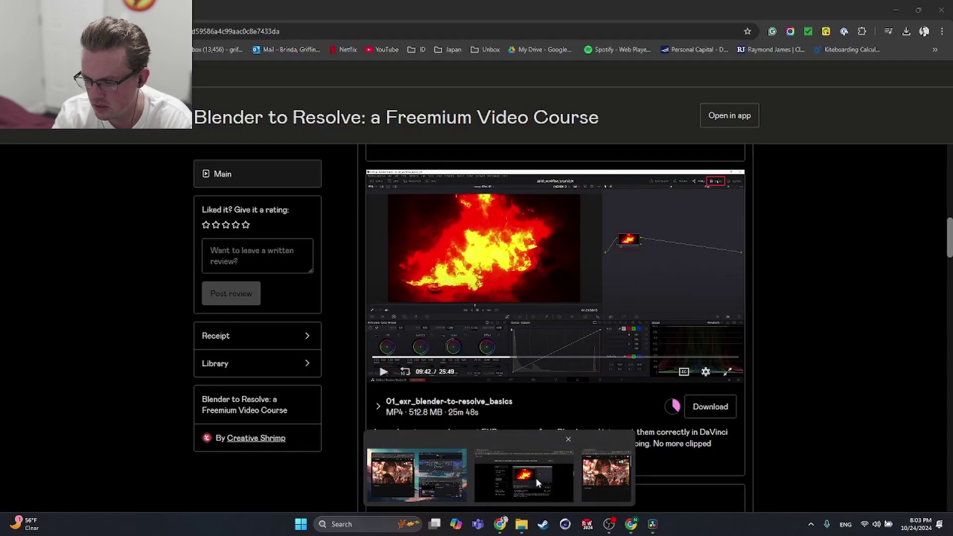
click(535, 478)
double_click(585, 294)
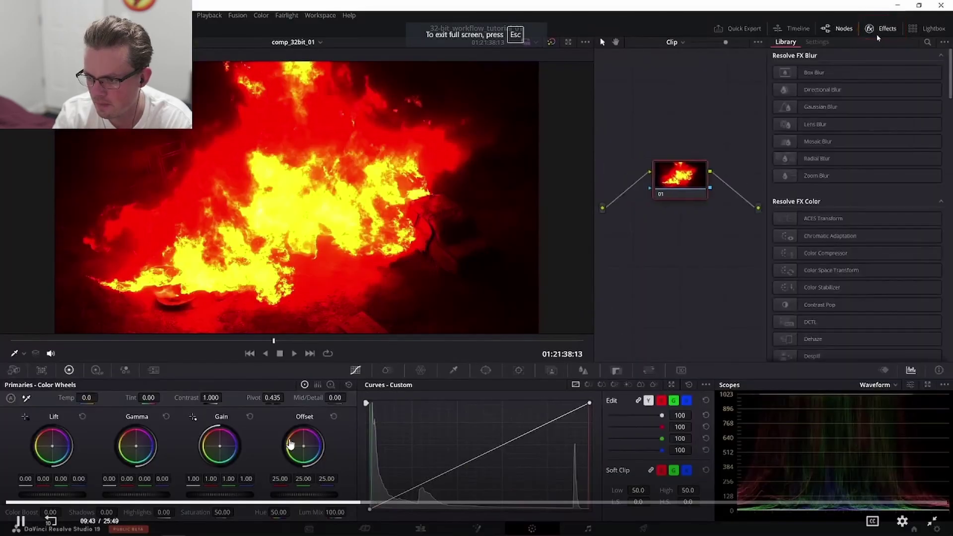
Step: Rewind the lesson to the EXR sequence import around 06:53, watch it up to 06:59, and leave full screen
click(289, 503)
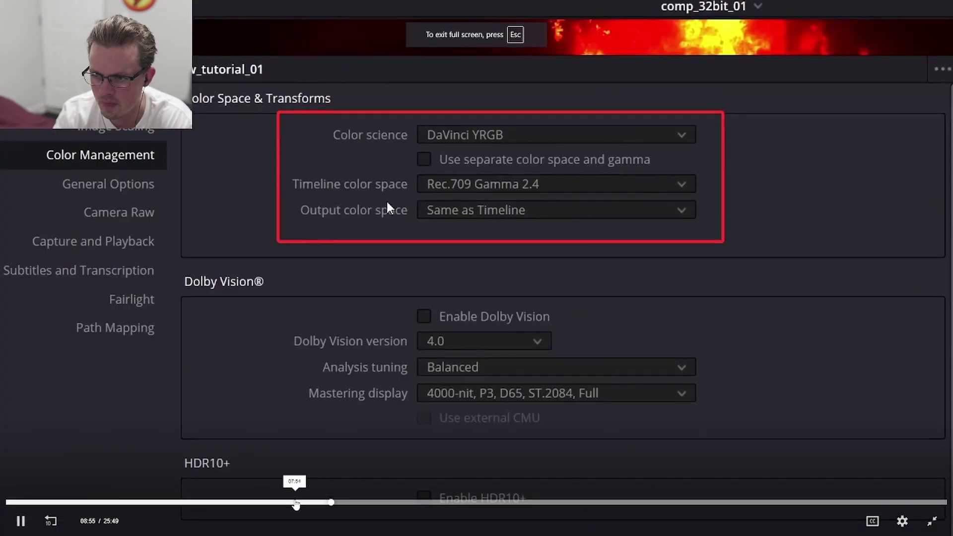
click(270, 503)
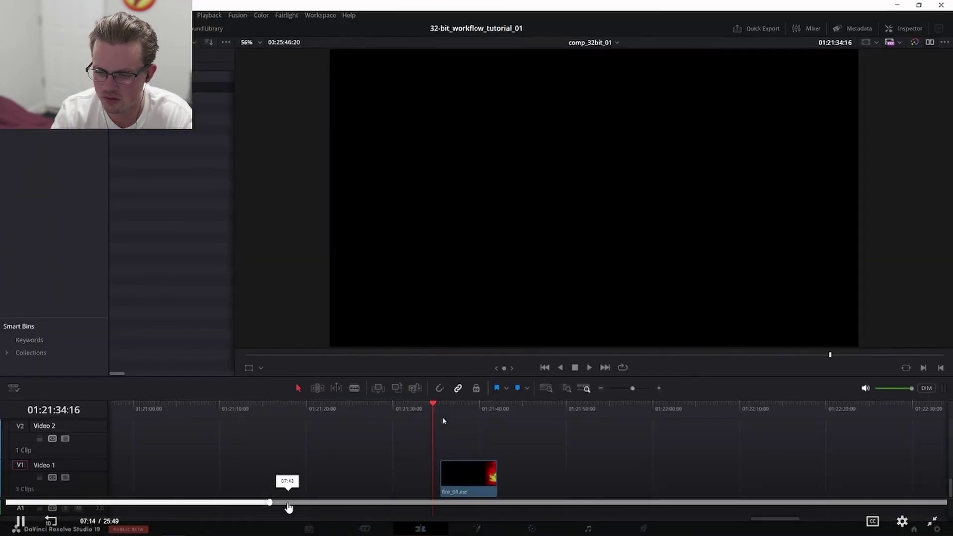
click(254, 503)
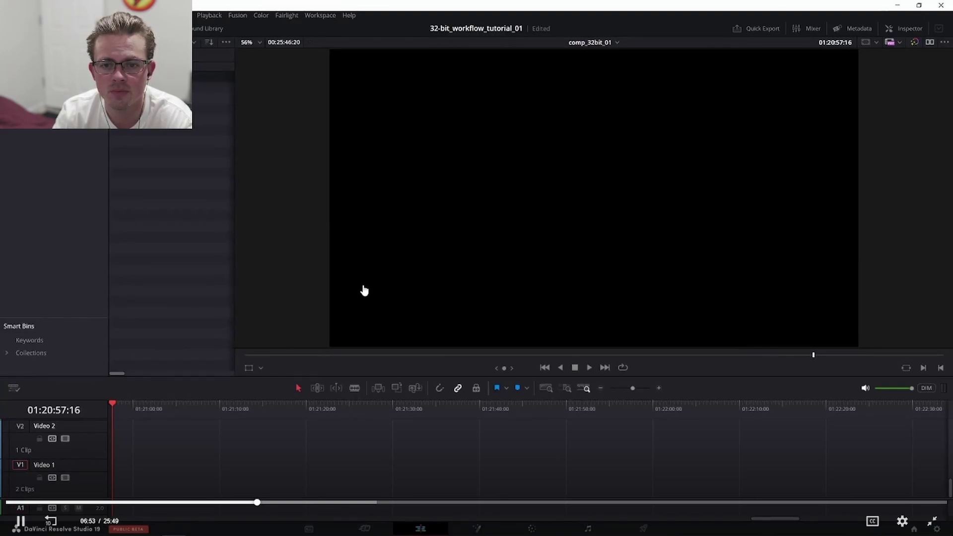
click(364, 291)
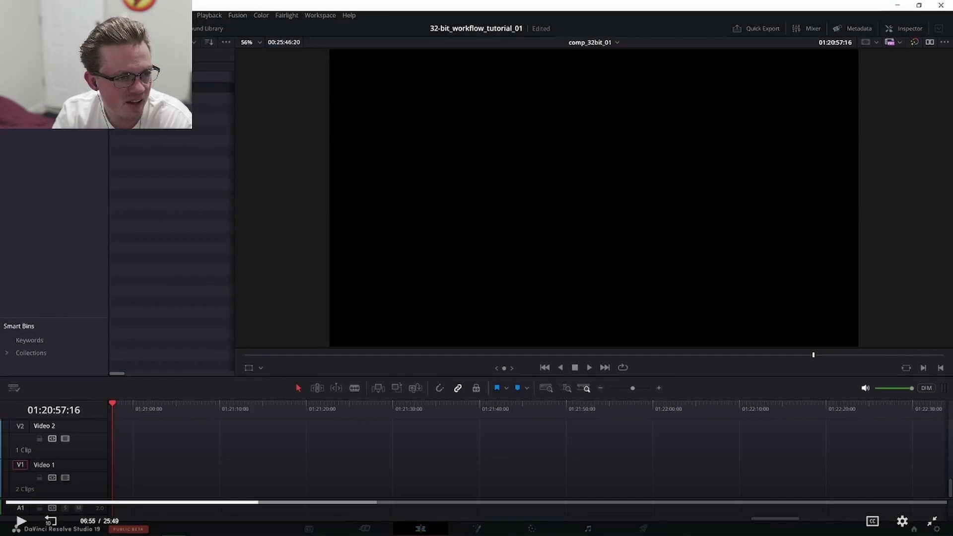
click(475, 341)
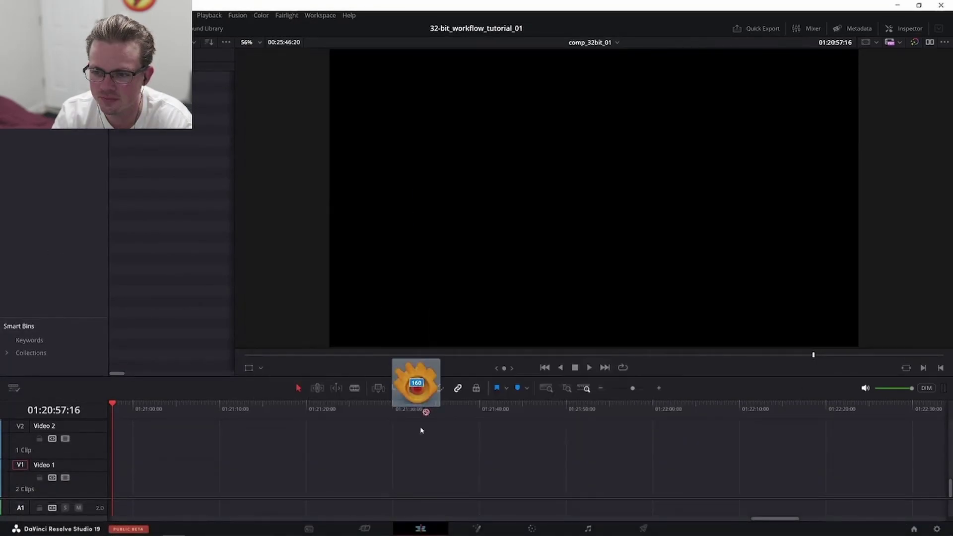
click(434, 298)
key(Escape)
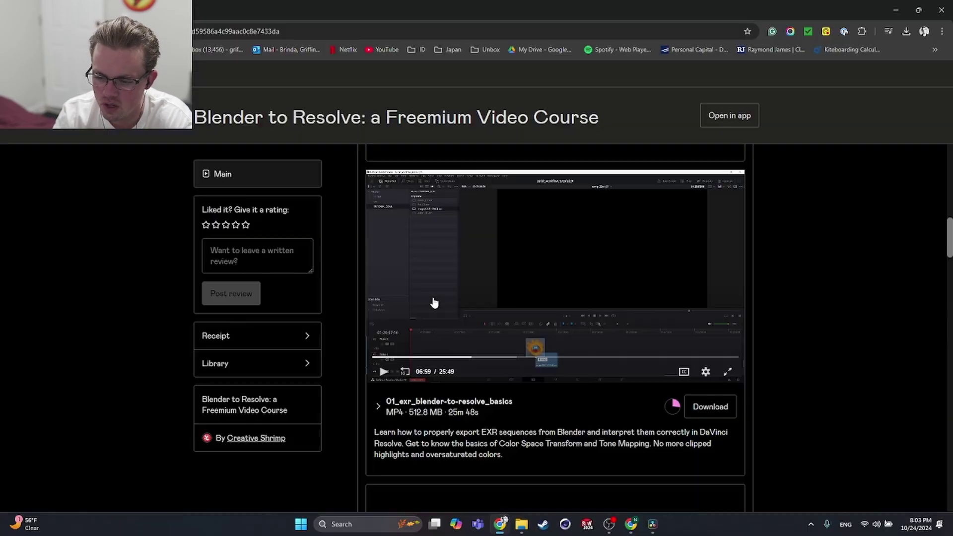
Step: Switch to DaVinci Resolve and bring the [0001-0080].exr fire sequence from File Explorer into the media pool and onto the timeline
click(653, 527)
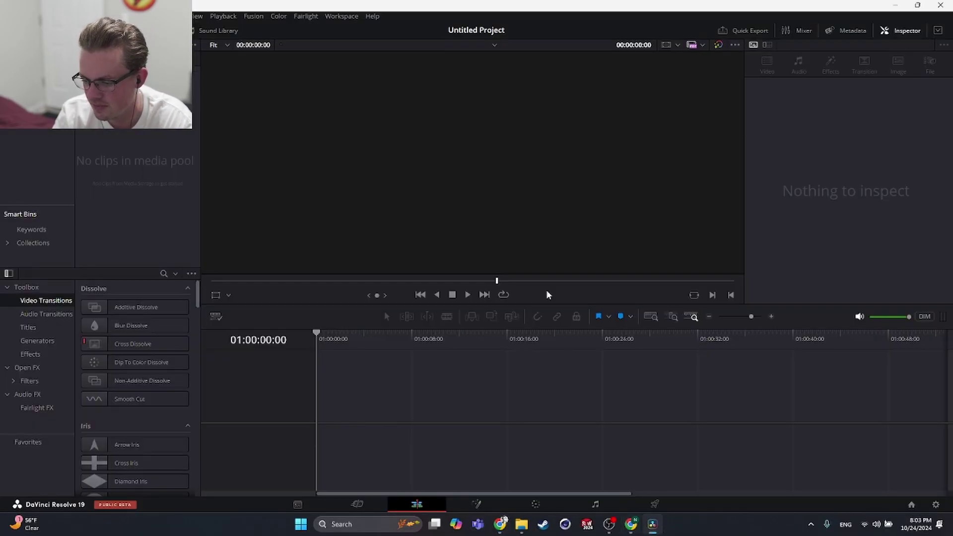
key(alt+Tab)
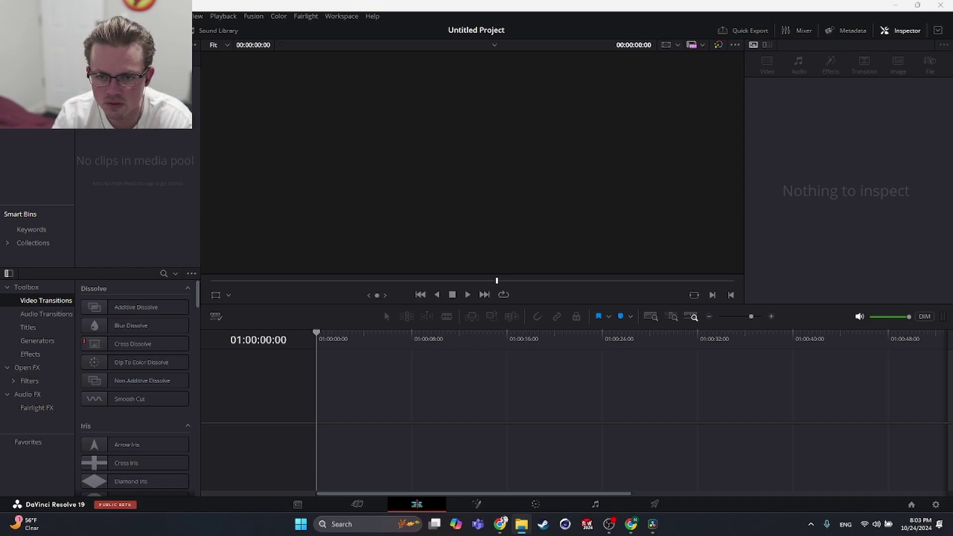
drag(1, 218, 124, 177)
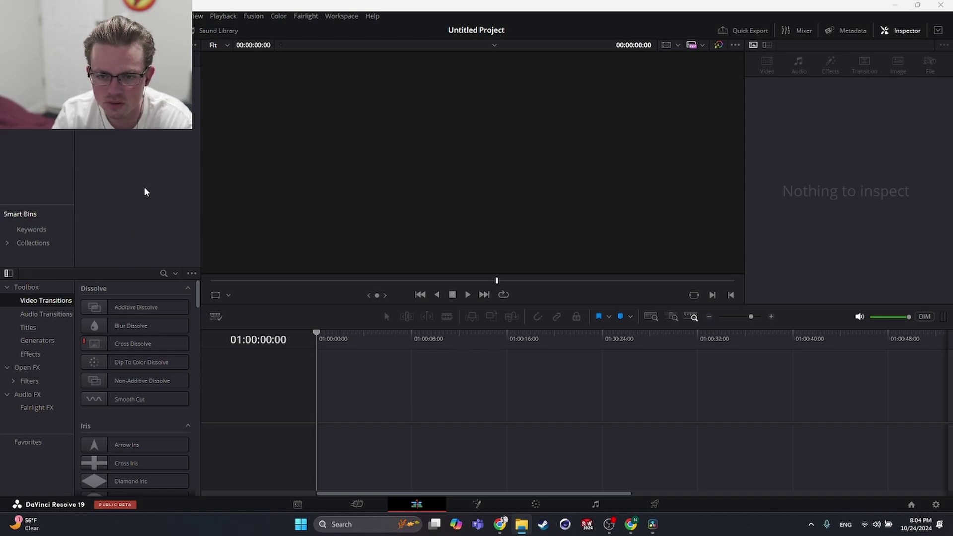
drag(1, 348, 389, 399)
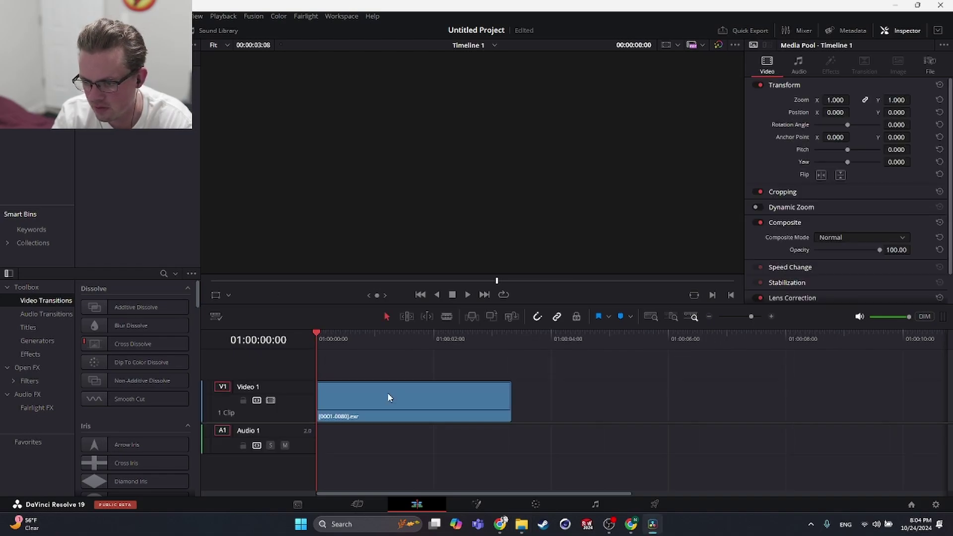
Step: Play back the [0001-0080].exr clip in the timeline and return the playhead to the start
key(space)
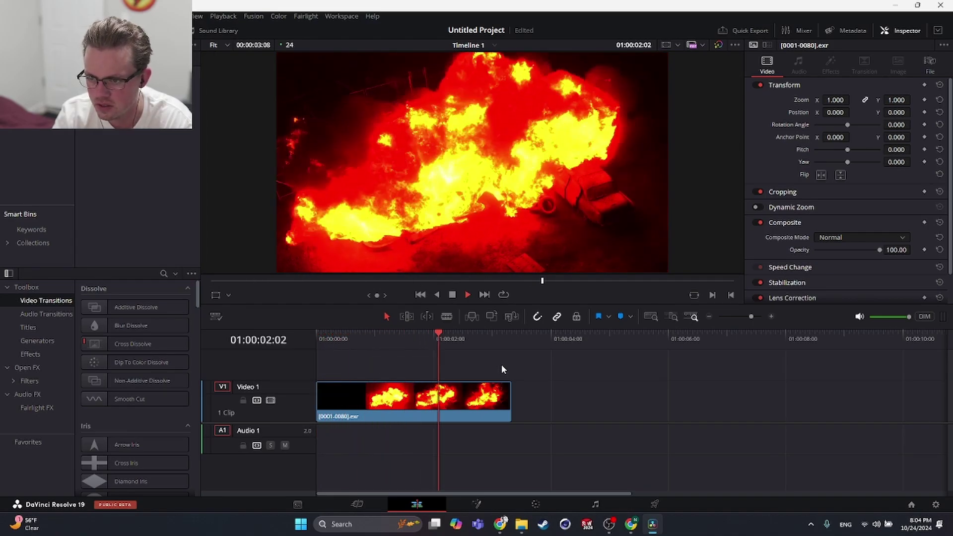
key(space)
drag(363, 340, 314, 339)
Step: Return to the course page in Chrome, move the Resolve window off to the side display and resume the lesson in full screen
key(alt+Tab)
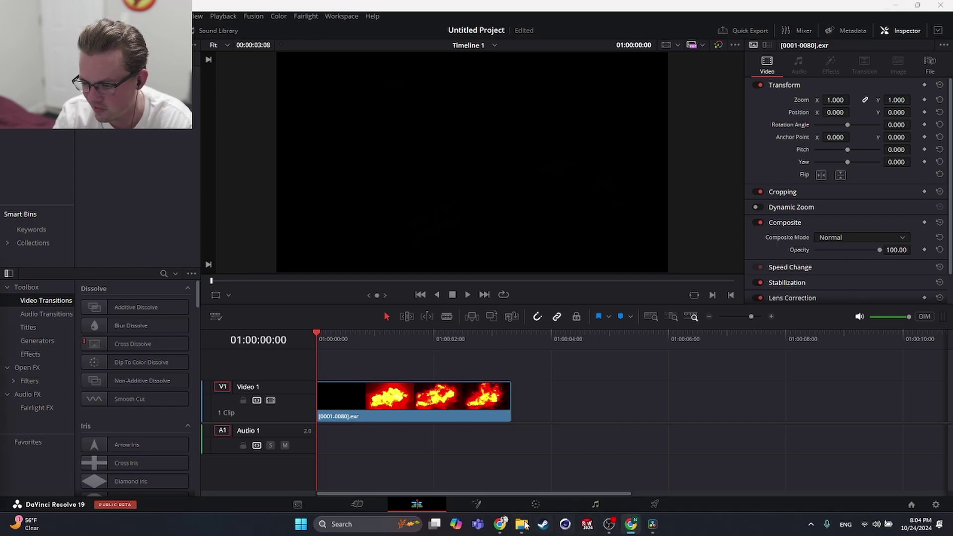
mouse_move(501, 526)
click(547, 473)
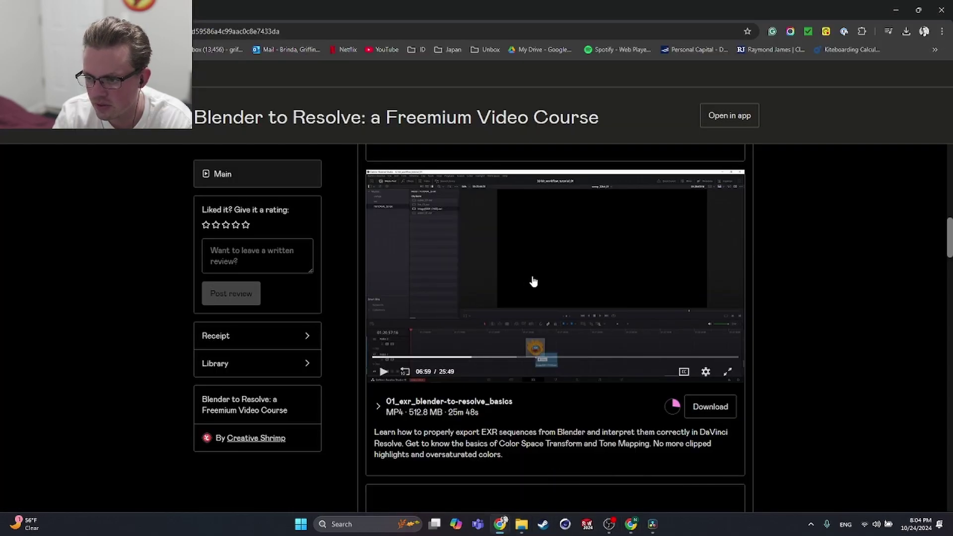
double_click(531, 302)
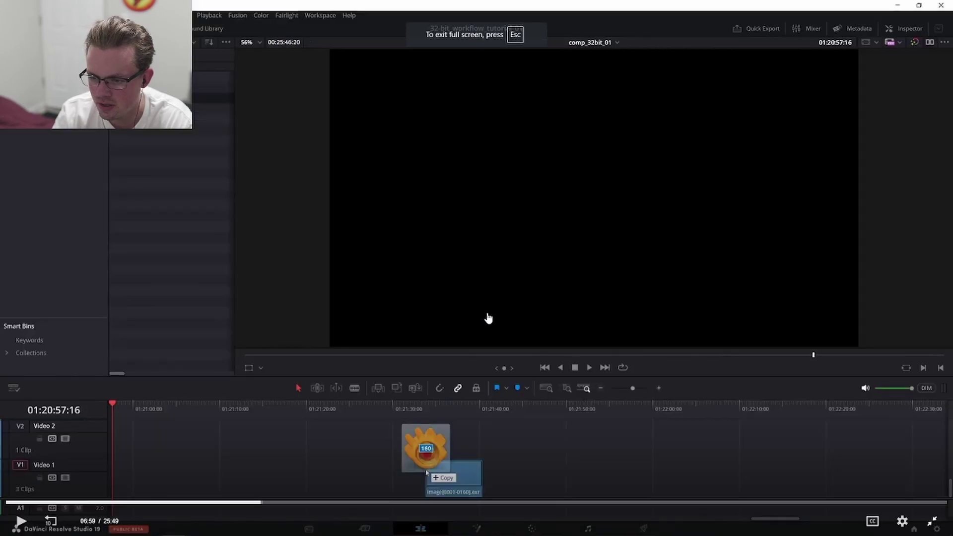
double_click(361, 263)
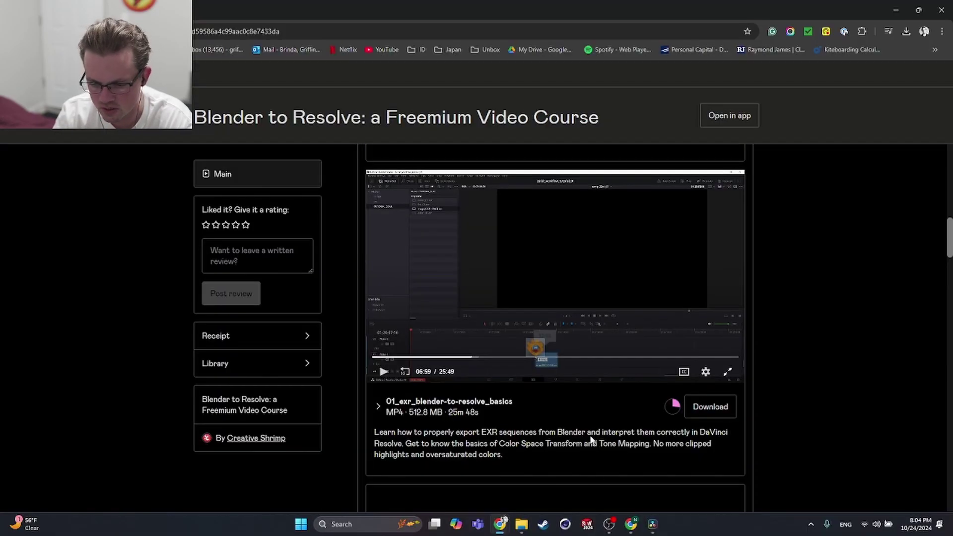
click(657, 530)
drag(497, 7, 1, 20)
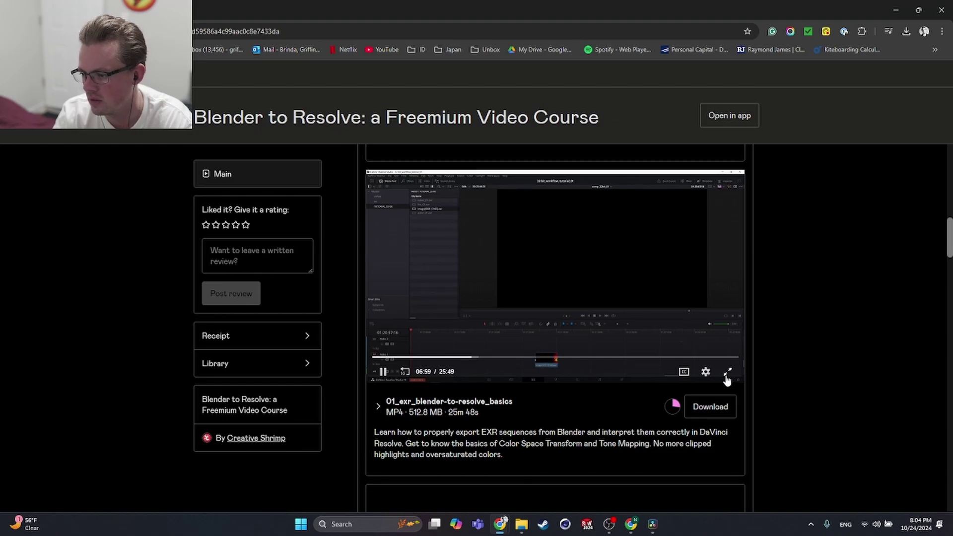
double_click(536, 286)
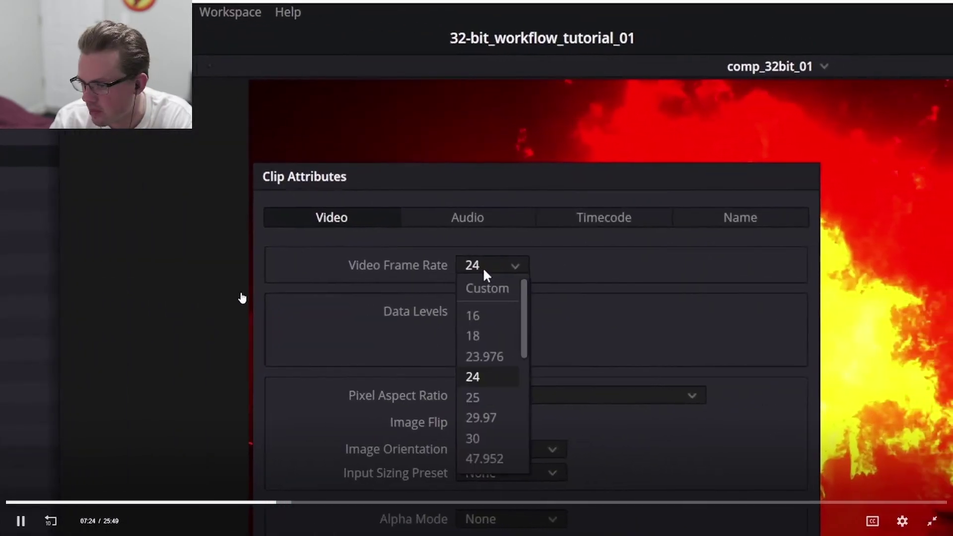
Step: Rewind the lesson to about 07:14 and review, with pauses, how to reach fire_01.exr's Clip Attributes and Video Frame Rate
click(242, 298)
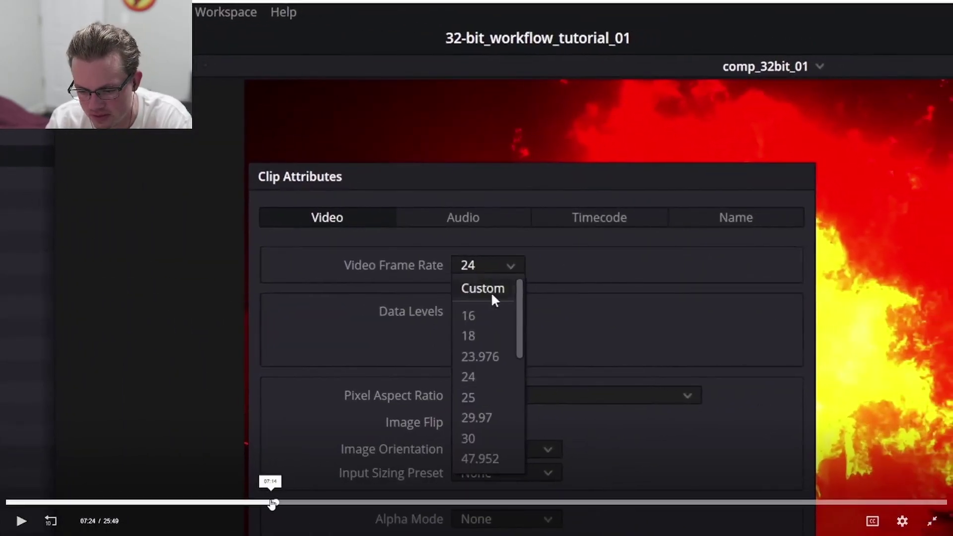
click(271, 502)
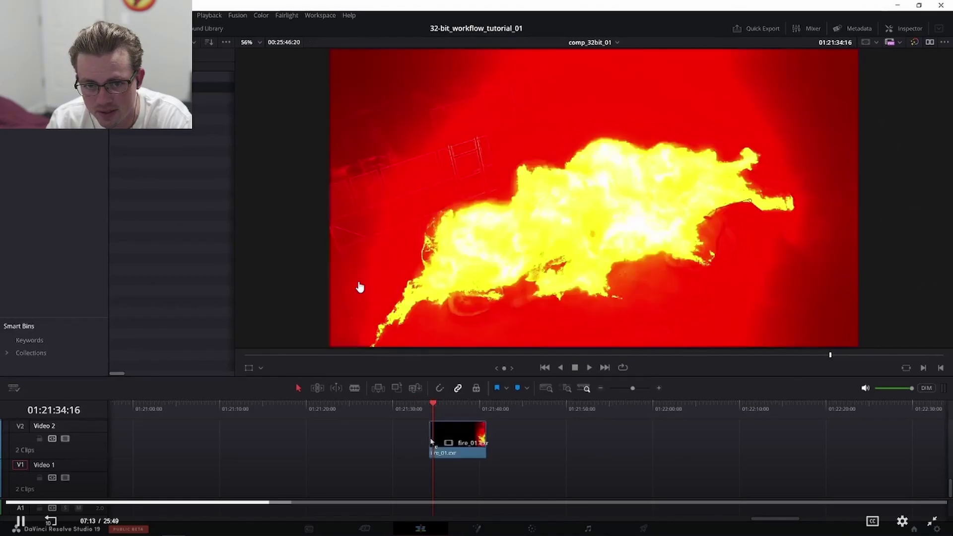
click(358, 285)
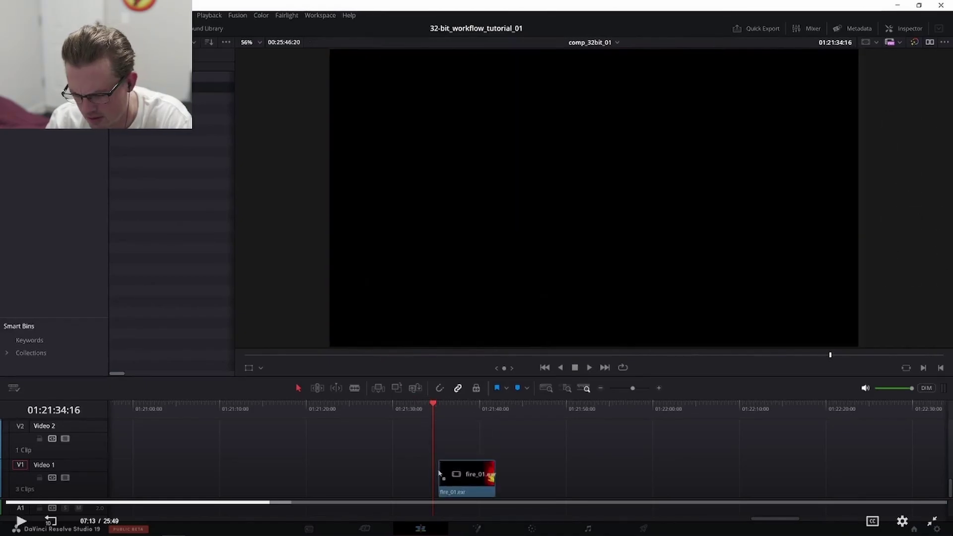
click(606, 258)
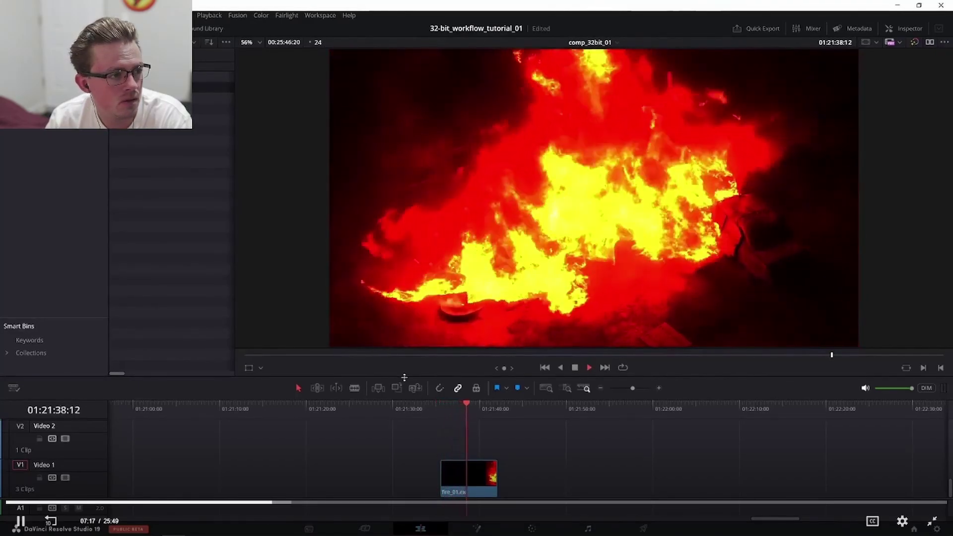
click(237, 190)
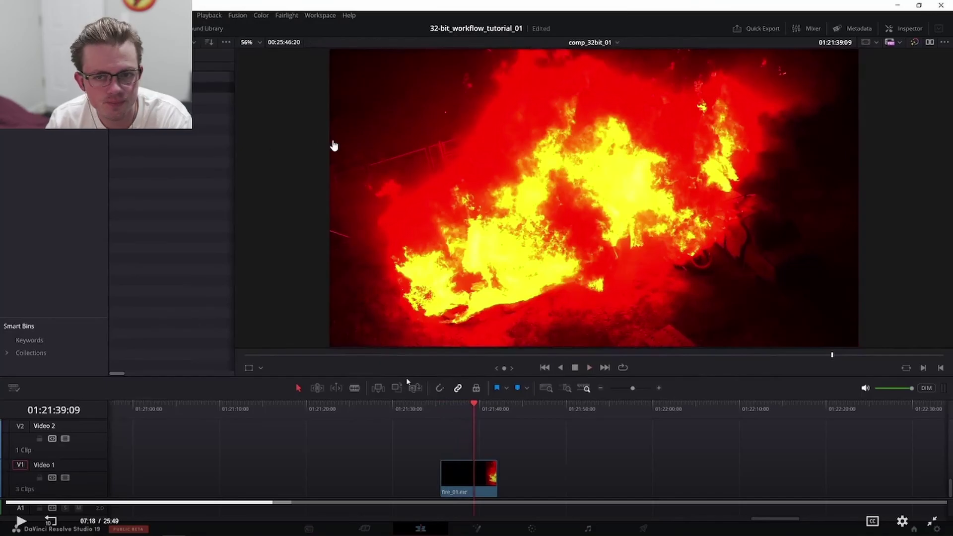
click(334, 159)
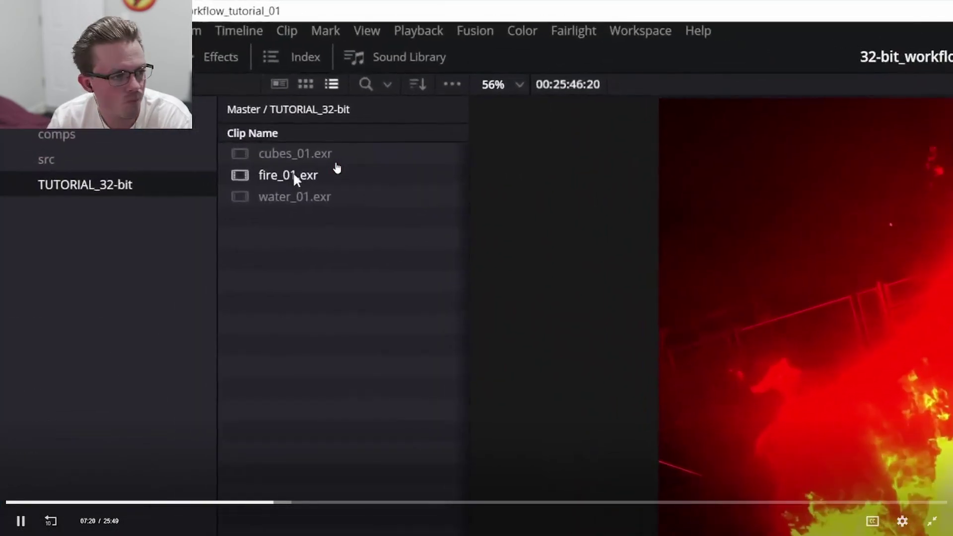
click(322, 238)
click(322, 237)
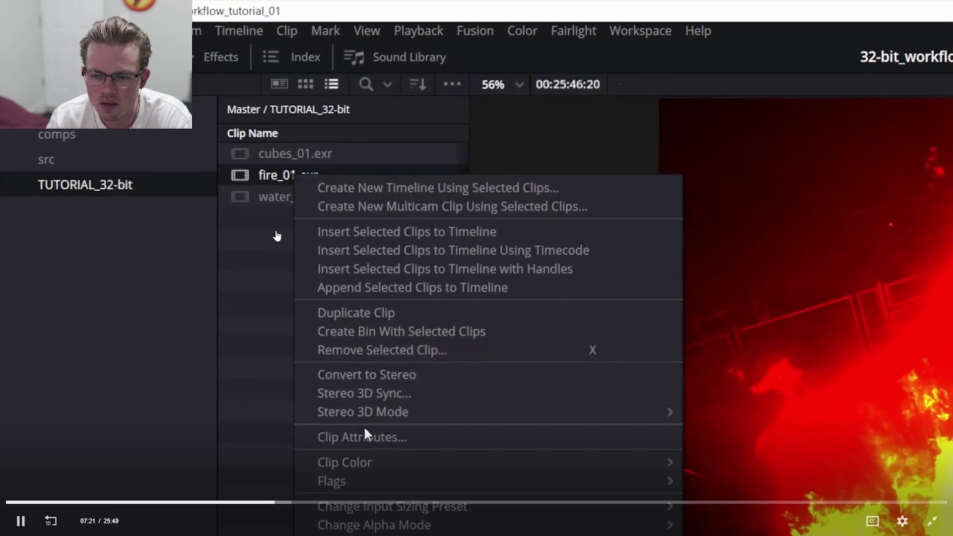
click(246, 233)
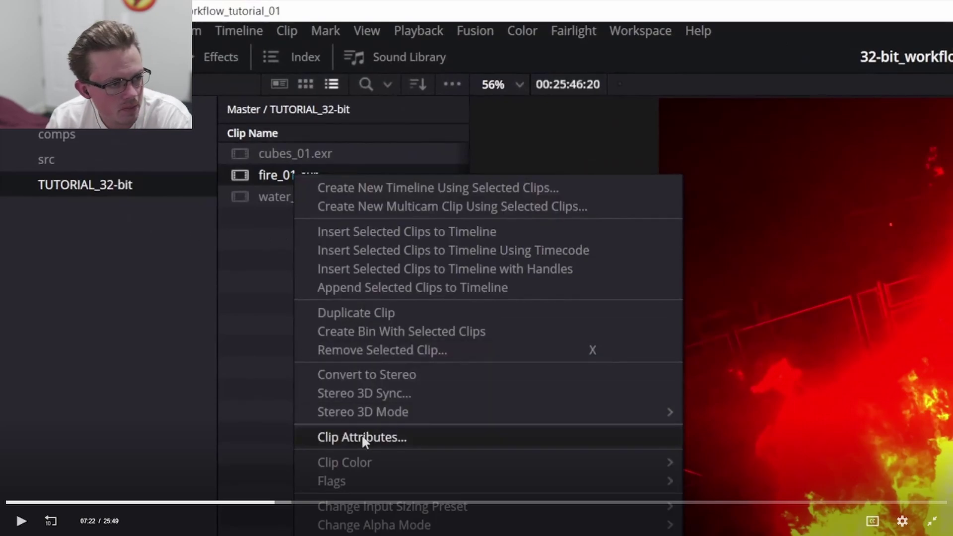
click(601, 202)
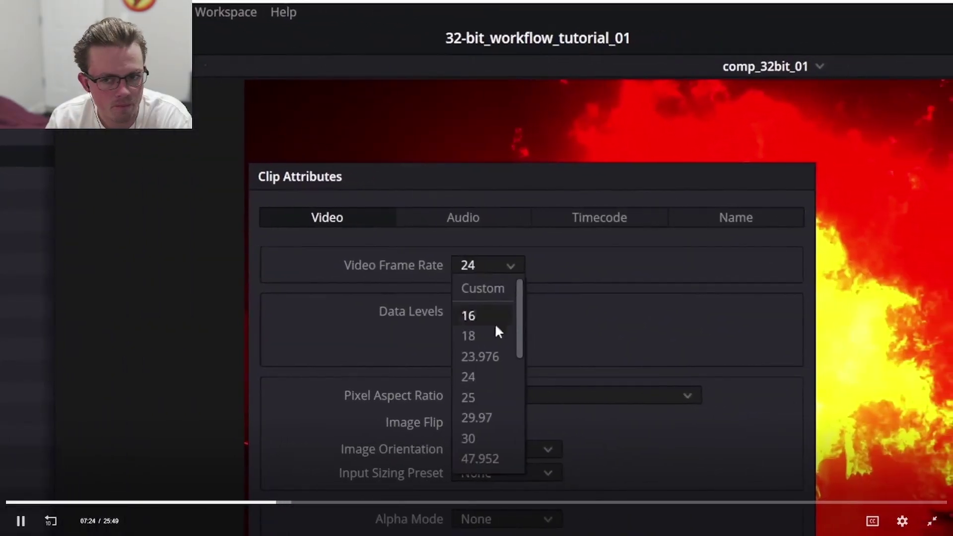
Step: Switch to Resolve, place its Clip Attributes dialog beside the lesson to compare the video settings, and go back to the lesson
key(alt+Tab)
drag(353, 56, 233, 90)
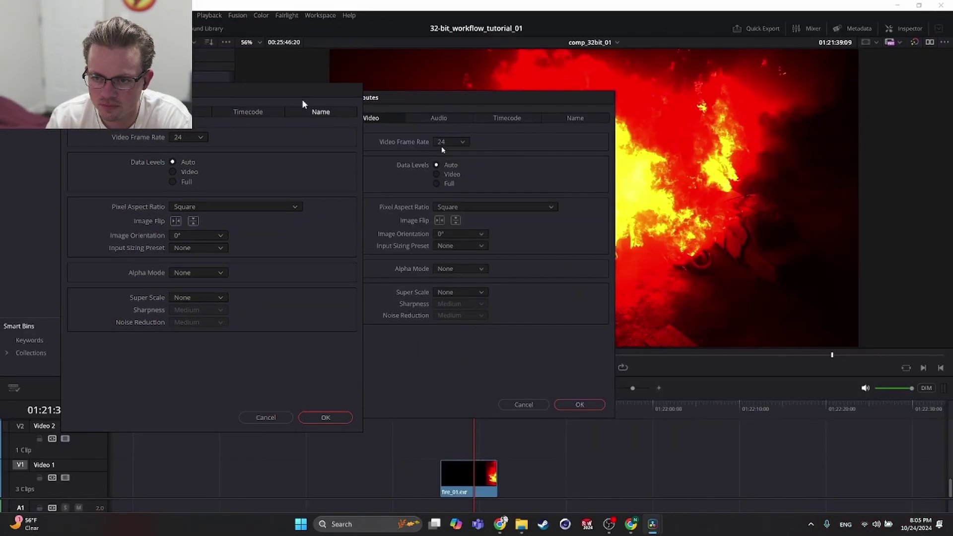
key(alt+Tab)
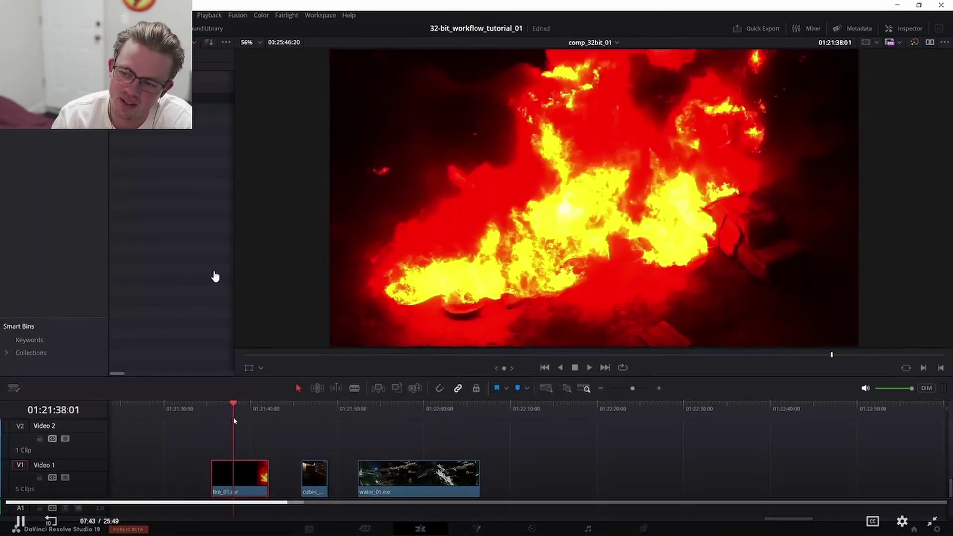
Step: Watch the lesson up to the Resolve versus Blender (Filmic) comparison at 07:46, pause it and leave full screen
key(space)
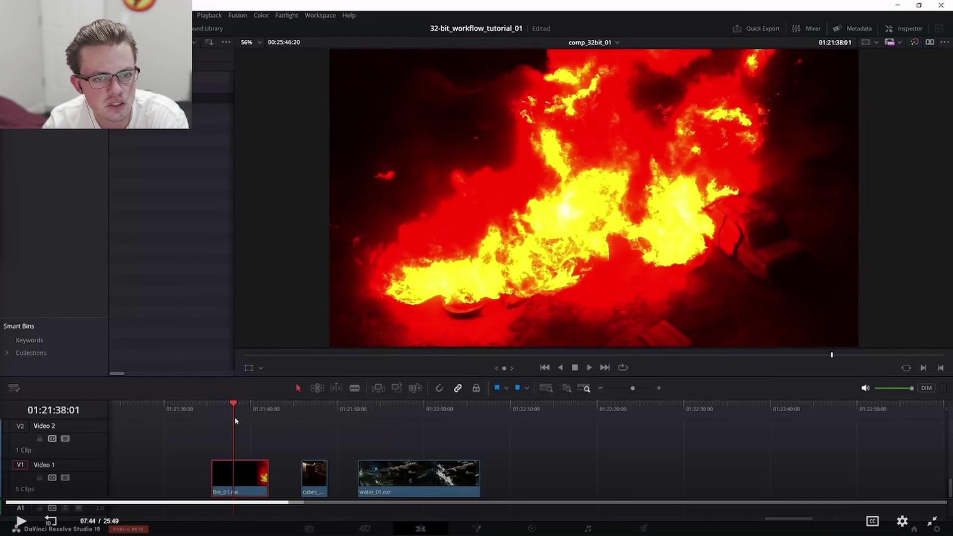
click(549, 313)
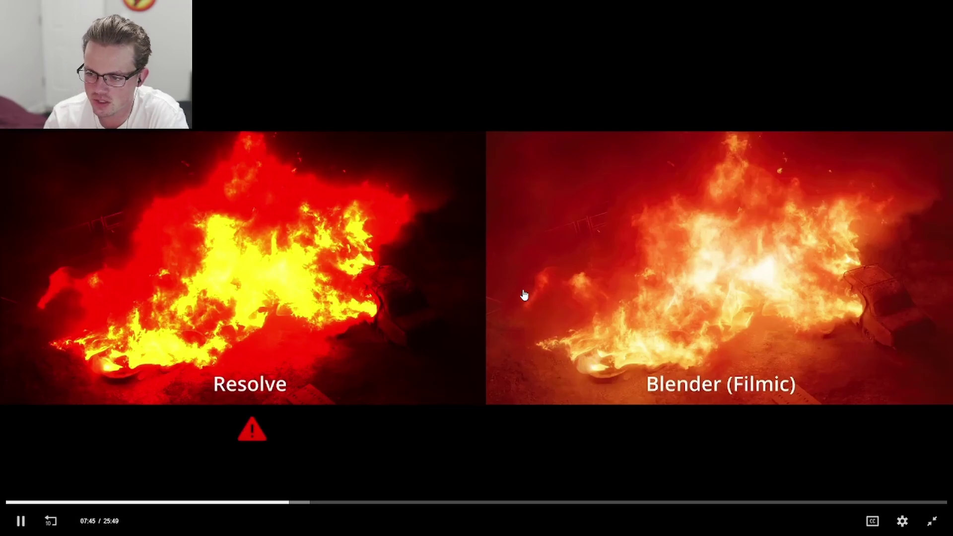
click(516, 286)
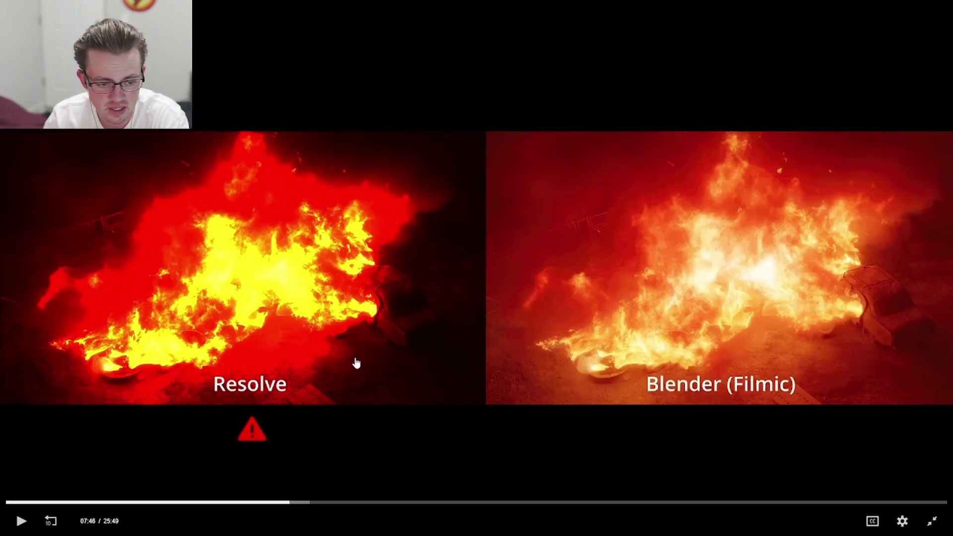
key(super)
key(Escape)
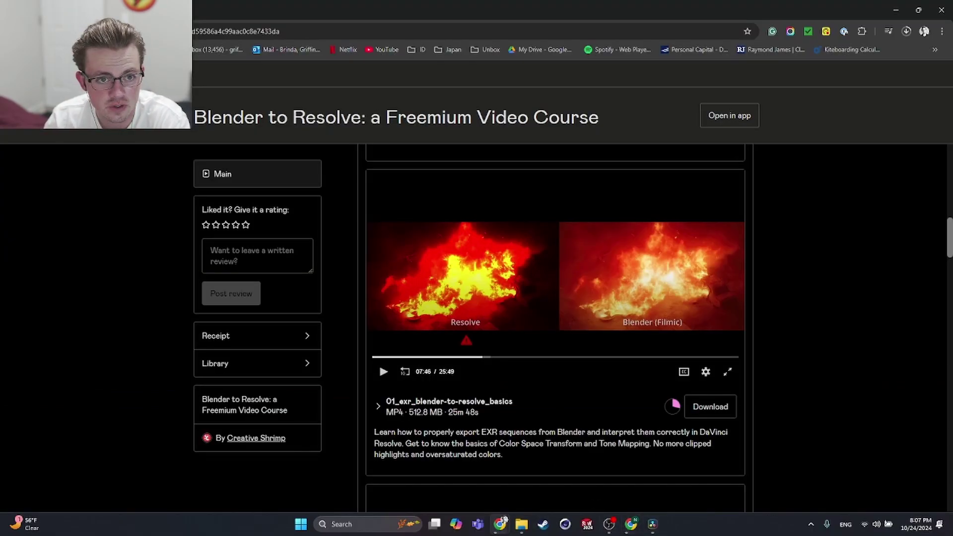